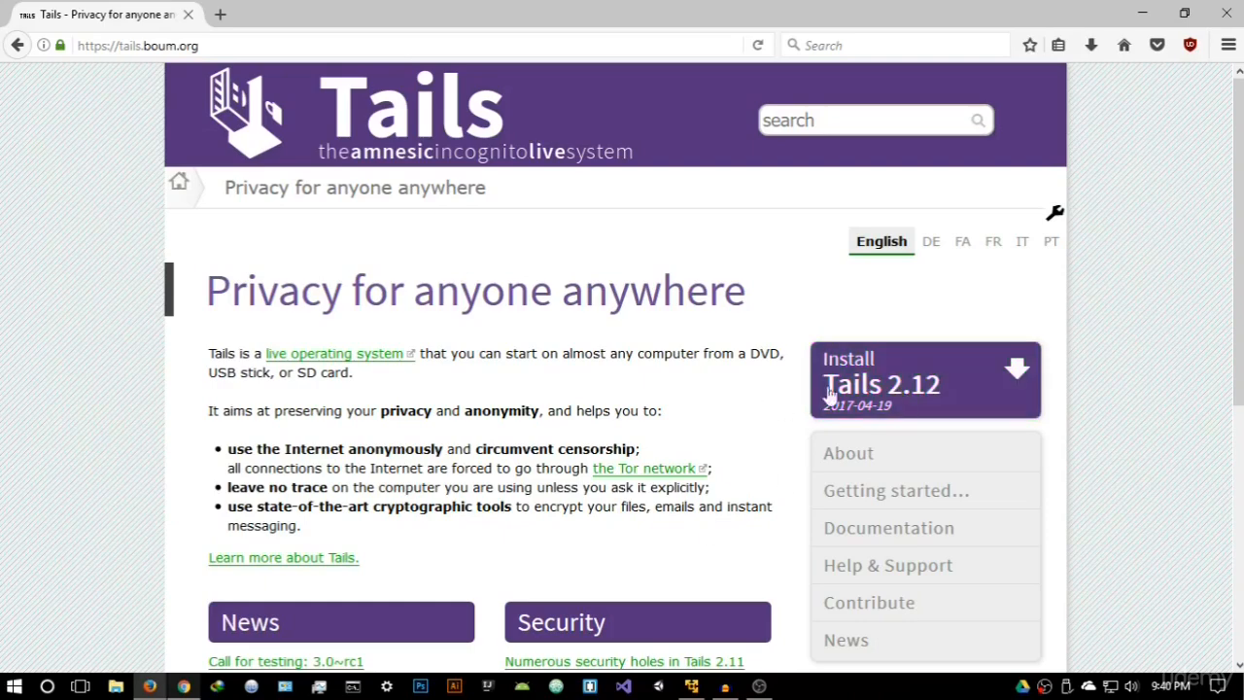
Step: Open the Tails 2.12 Installation Assistant, check its download-only page and return to the welcome page
{"action": "left_click", "coordinate": [928, 406]}
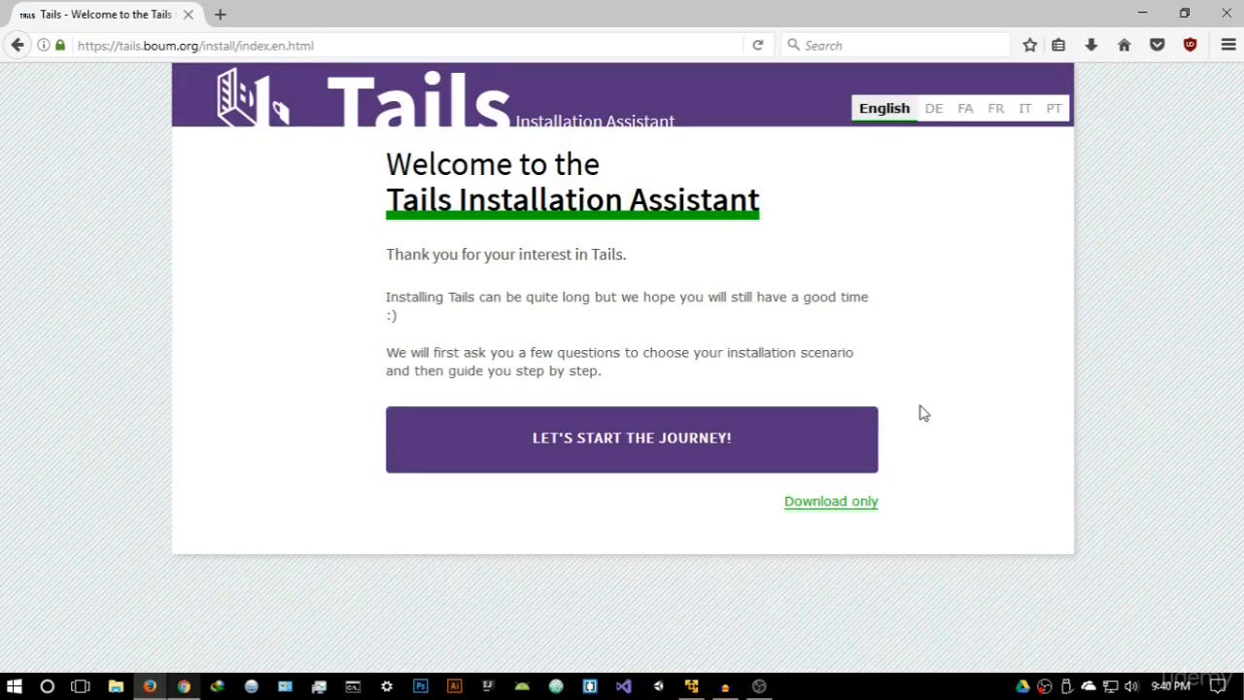
{"action": "left_click", "coordinate": [851, 509]}
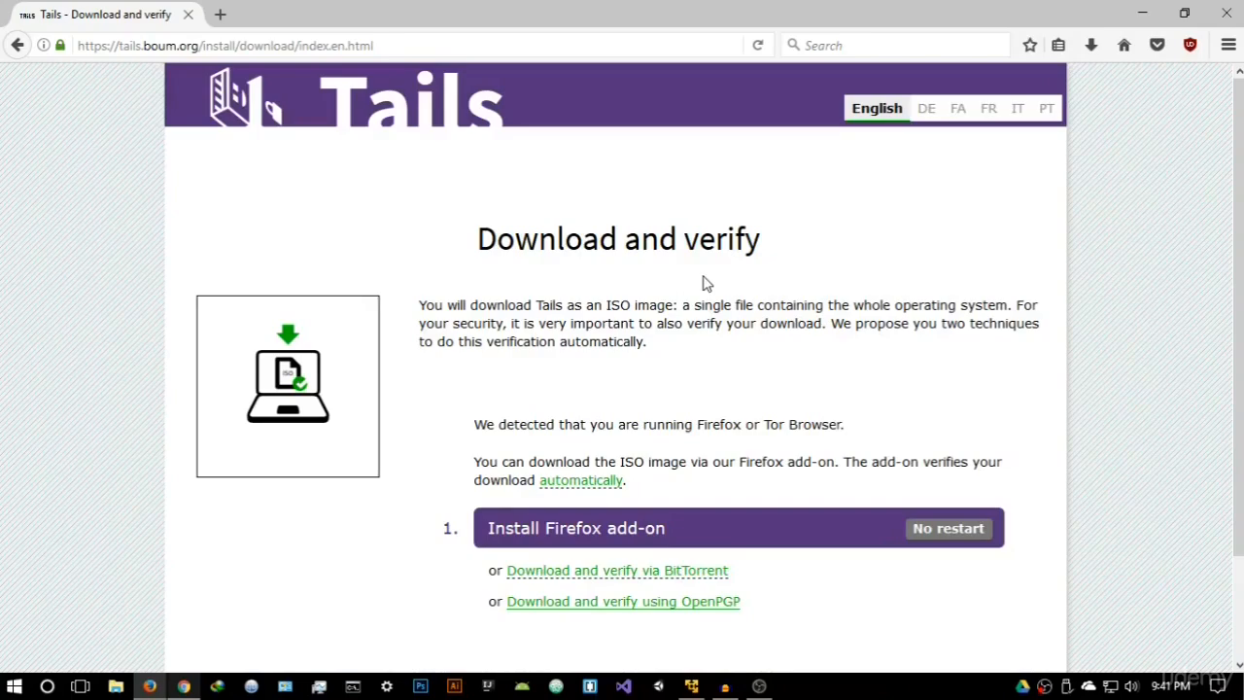
{"action": "scroll", "coordinate": [707, 283], "scroll_direction": "down", "scroll_amount": 2}
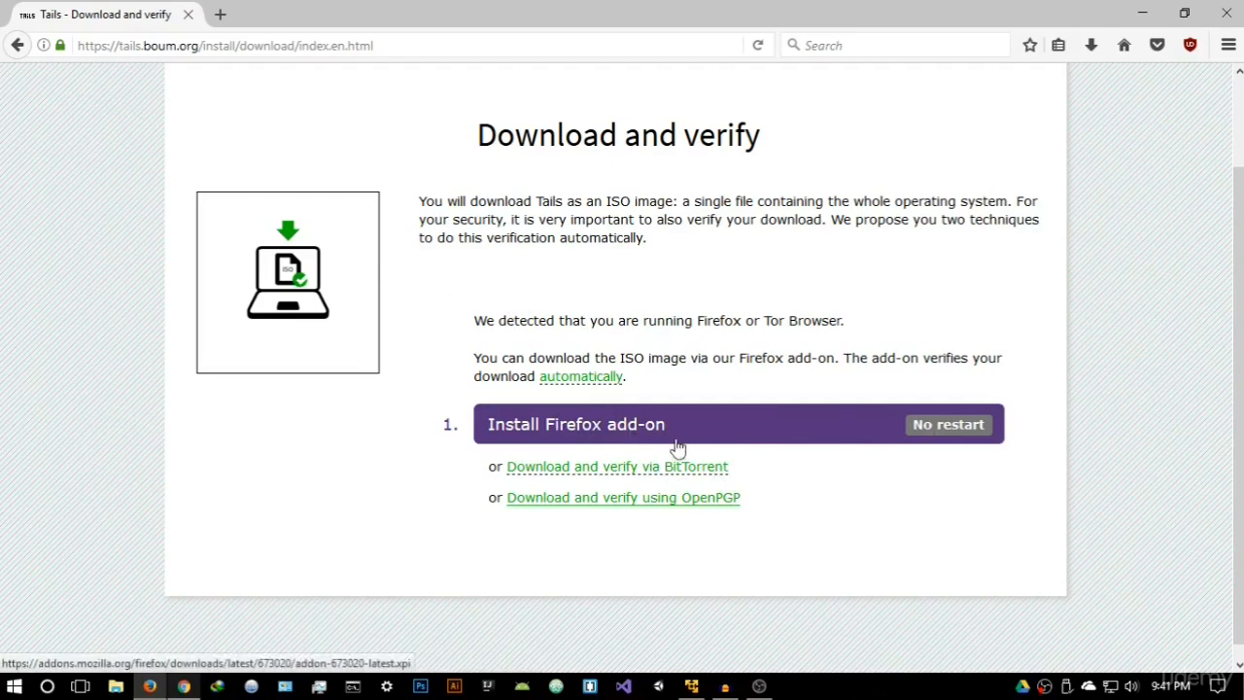
{"action": "left_click", "coordinate": [19, 46]}
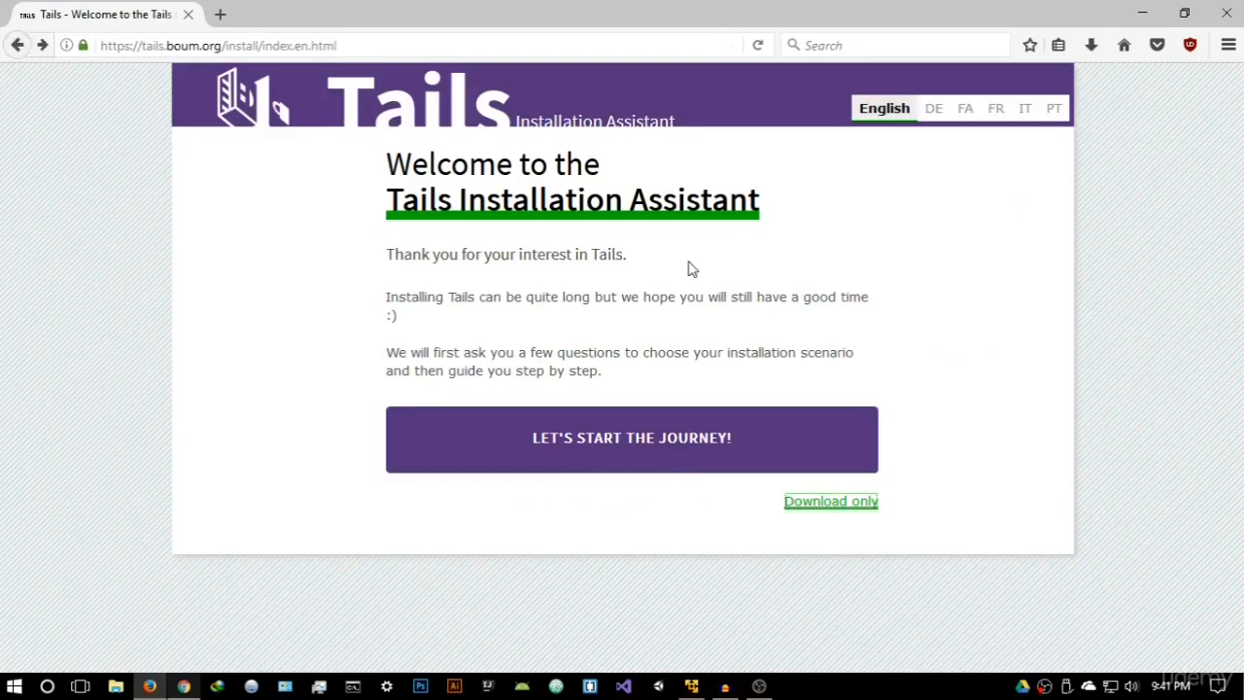
Step: Start the installation assistant and choose Windows as the operating system with the download-and-install scenario from Windows
{"action": "left_click", "coordinate": [626, 440]}
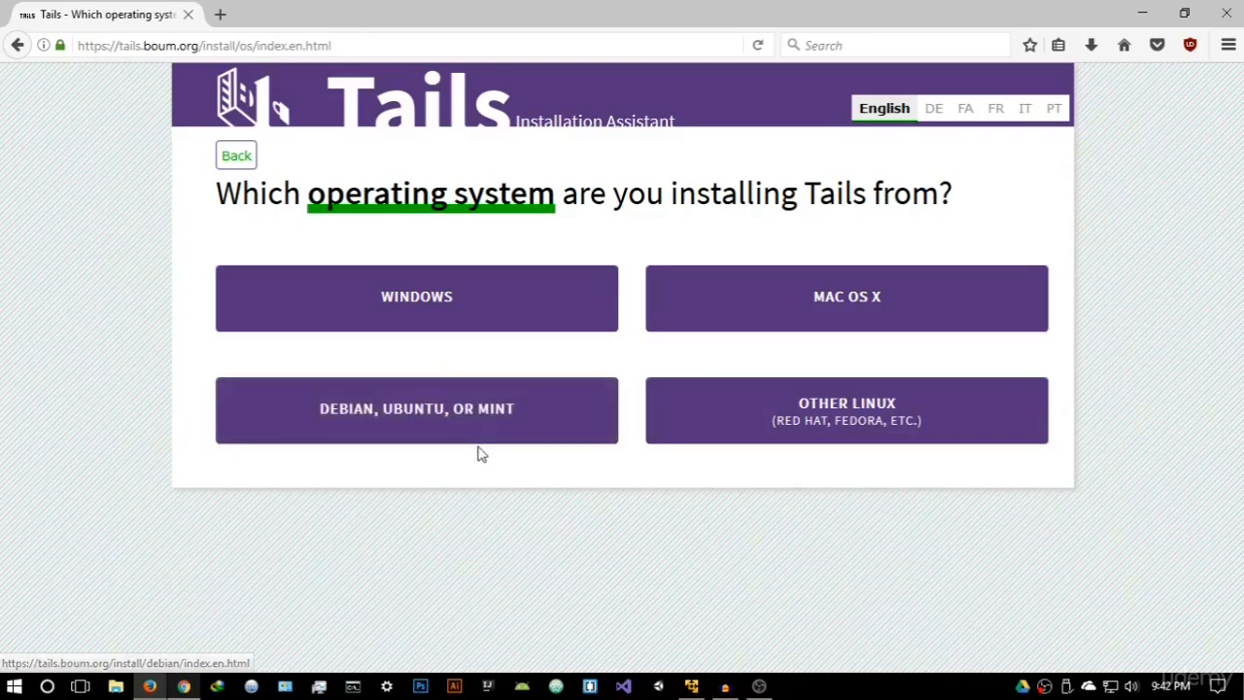
{"action": "left_click", "coordinate": [450, 308]}
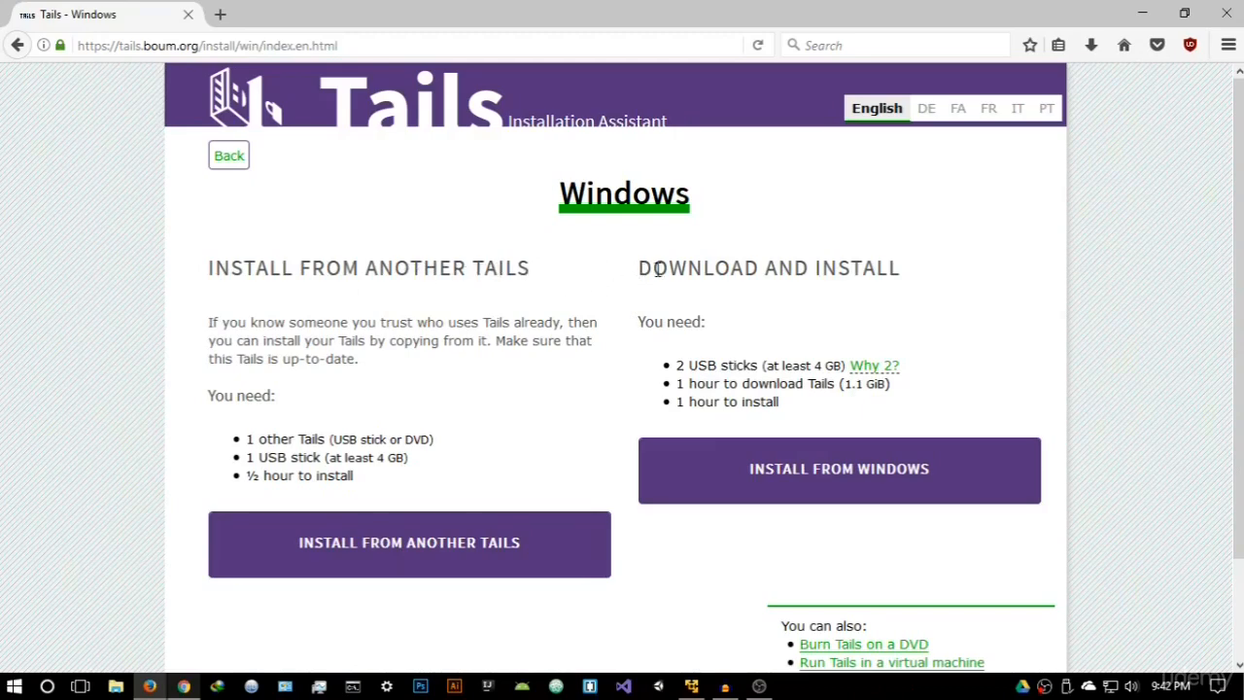
{"action": "left_click_drag", "start_coordinate": [637, 272], "coordinate": [882, 272]}
{"action": "left_click", "coordinate": [905, 303]}
{"action": "left_click", "coordinate": [875, 480]}
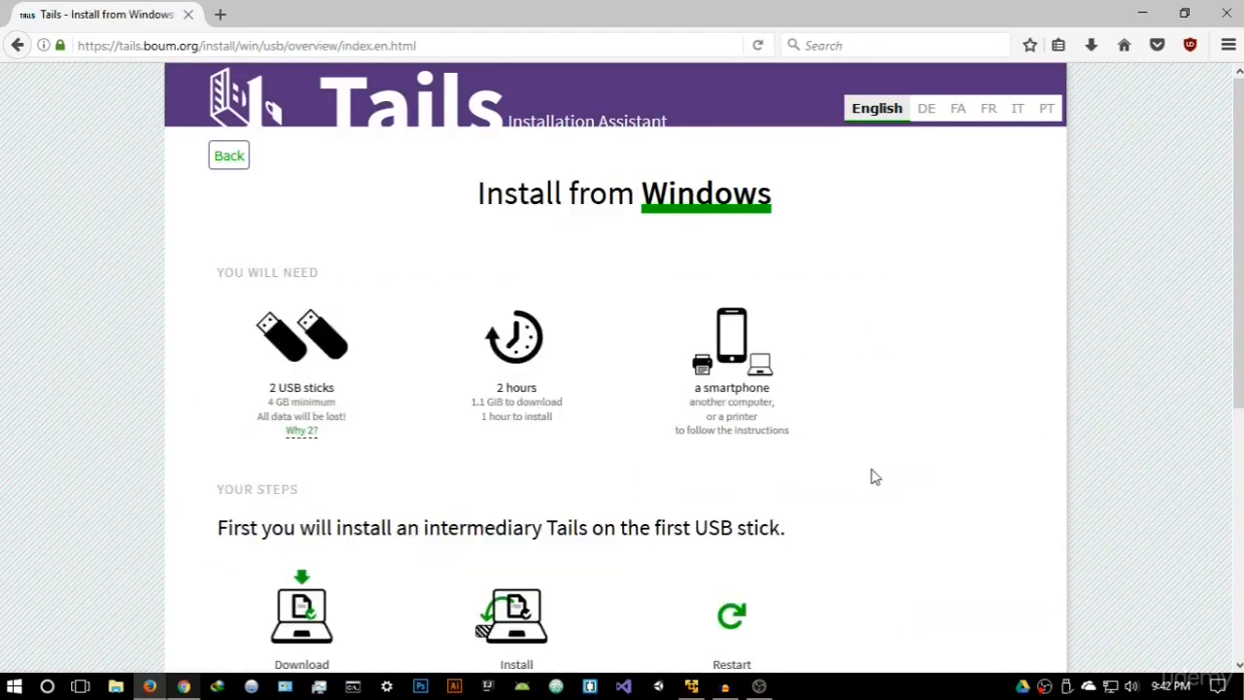
Step: Review the requirements and installation steps for Windows and continue to the detailed instructions
{"action": "left_click_drag", "start_coordinate": [223, 272], "coordinate": [322, 278]}
{"action": "left_click", "coordinate": [336, 292]}
{"action": "scroll", "coordinate": [483, 452], "scroll_direction": "down", "scroll_amount": 5}
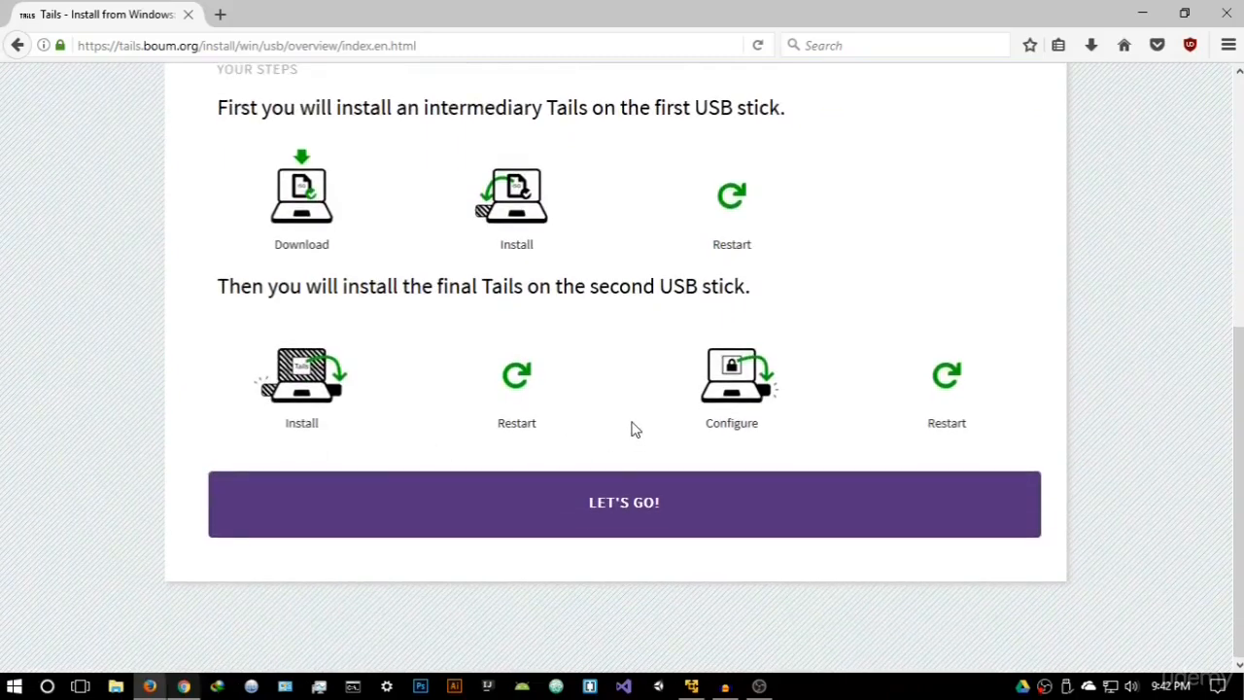
{"action": "left_click", "coordinate": [663, 516]}
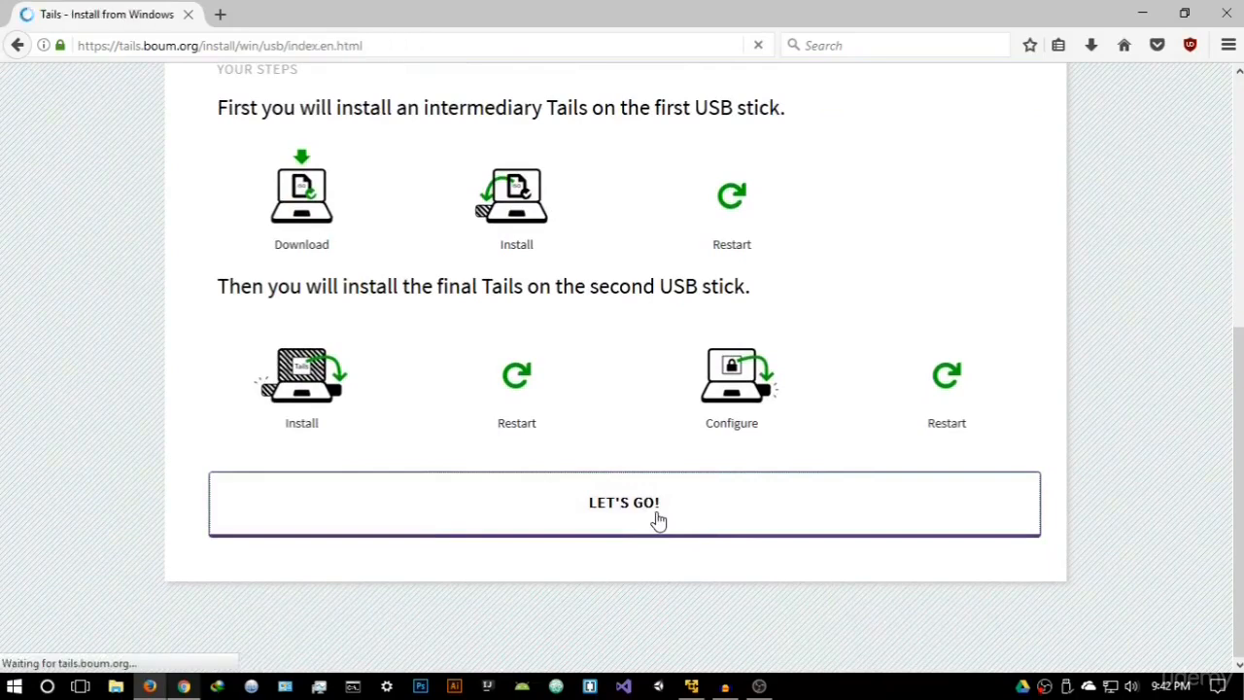
Step: Install the Tails Download and Verify add-on in Firefox, allowing the site's installation request
{"action": "scroll", "coordinate": [557, 374], "scroll_direction": "down", "scroll_amount": 3}
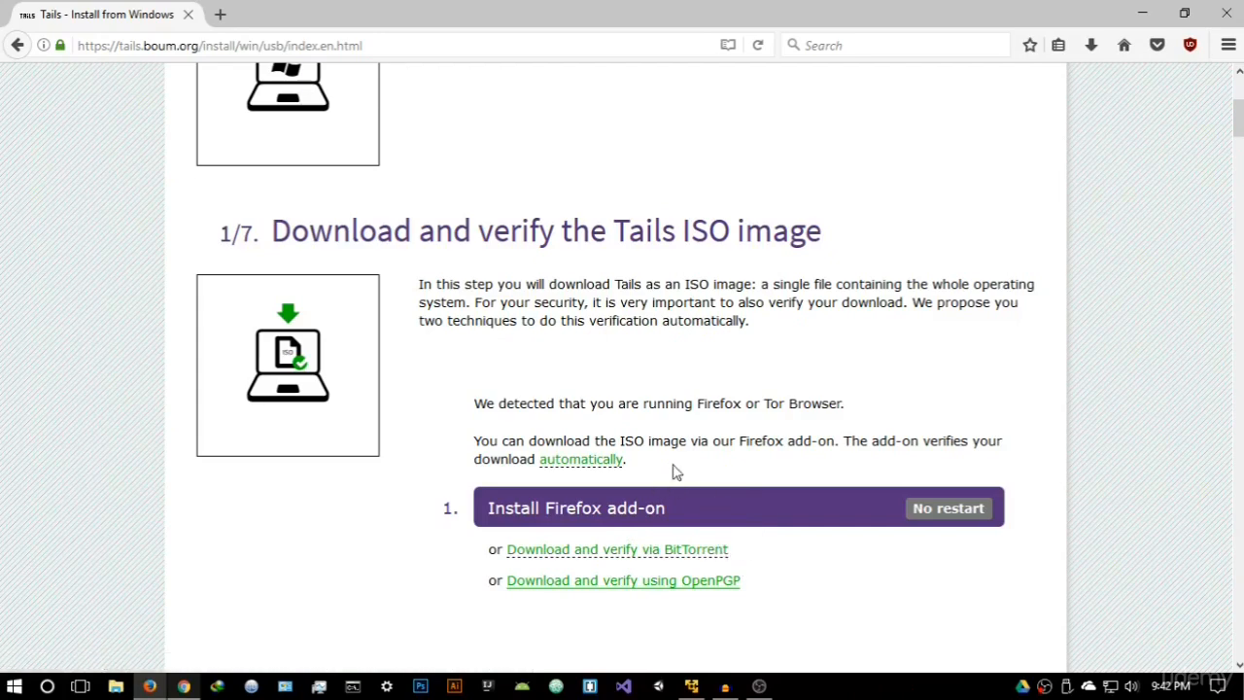
{"action": "left_click", "coordinate": [948, 515]}
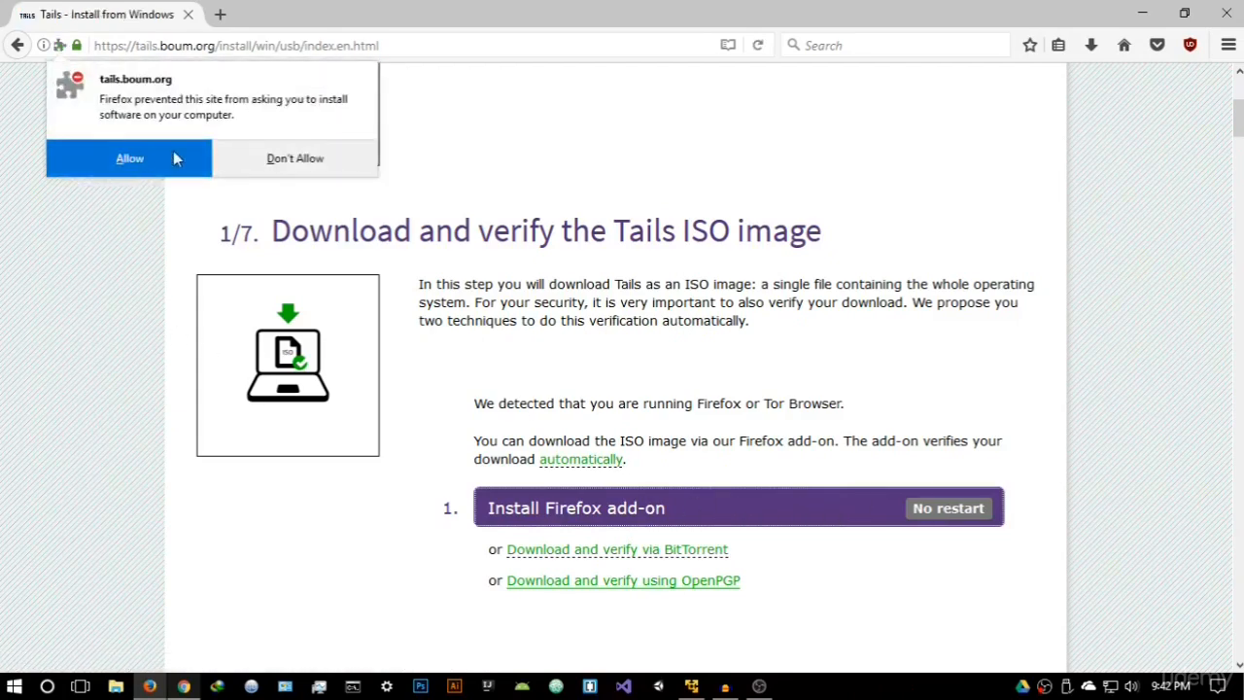
{"action": "left_click", "coordinate": [151, 161]}
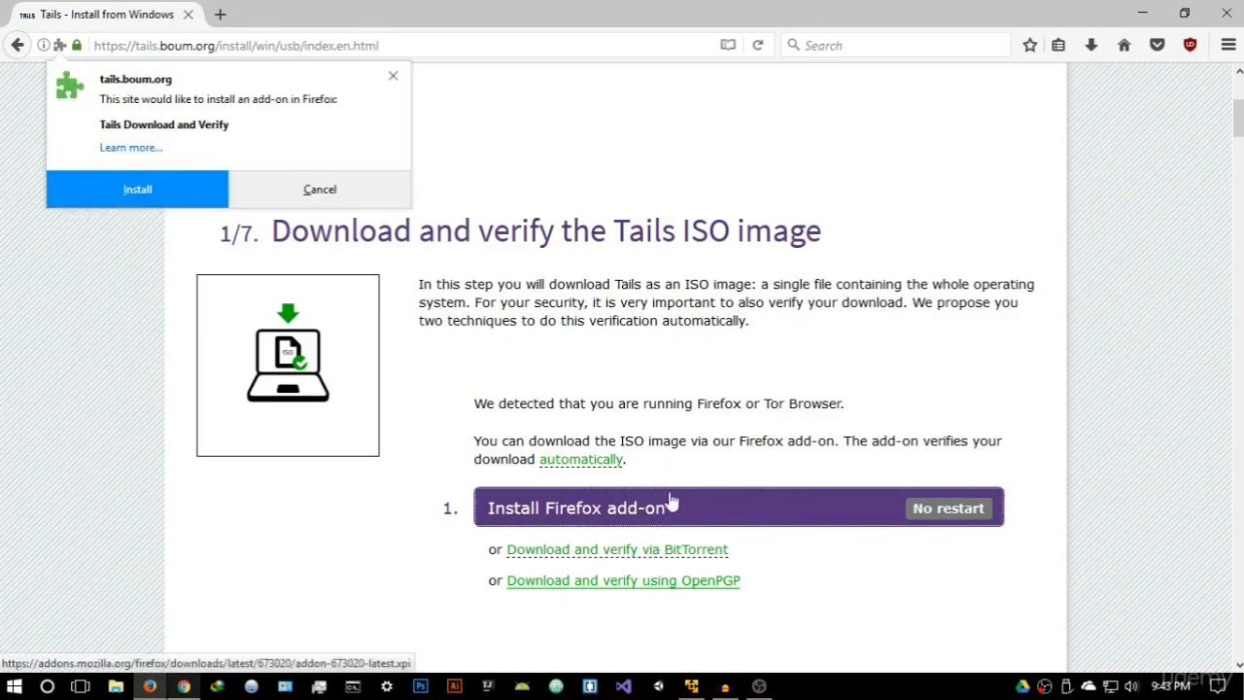
{"action": "left_click", "coordinate": [137, 188]}
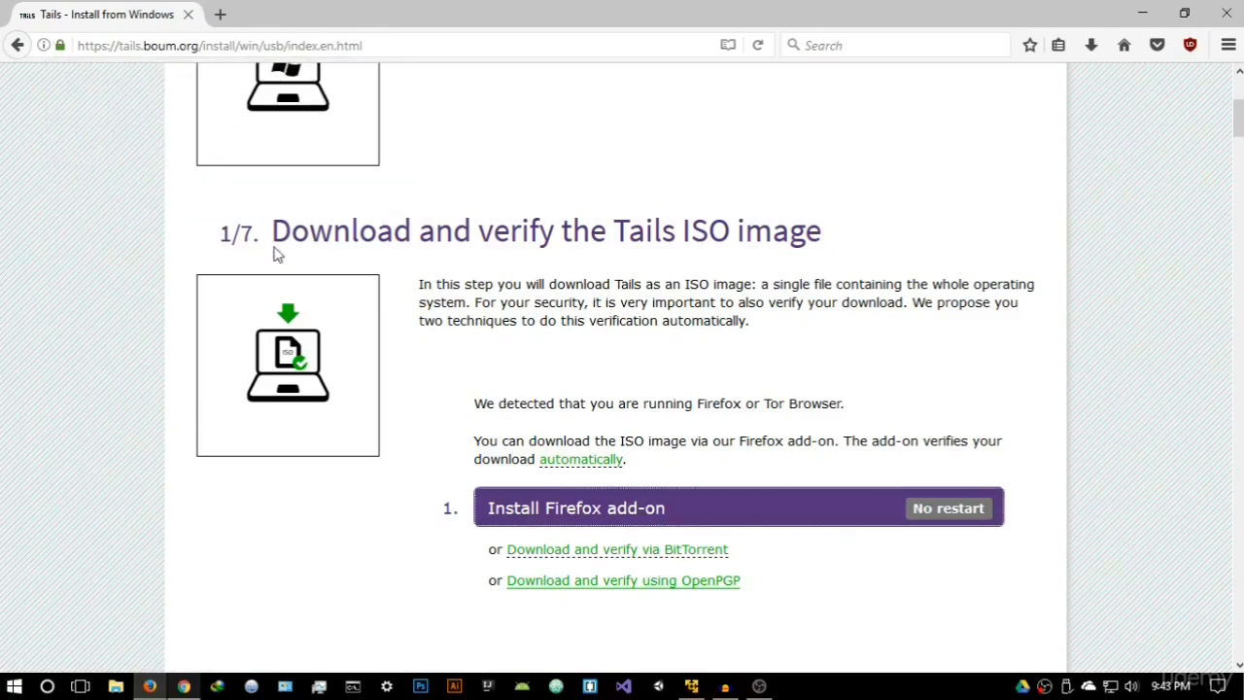
{"action": "left_click", "coordinate": [236, 161]}
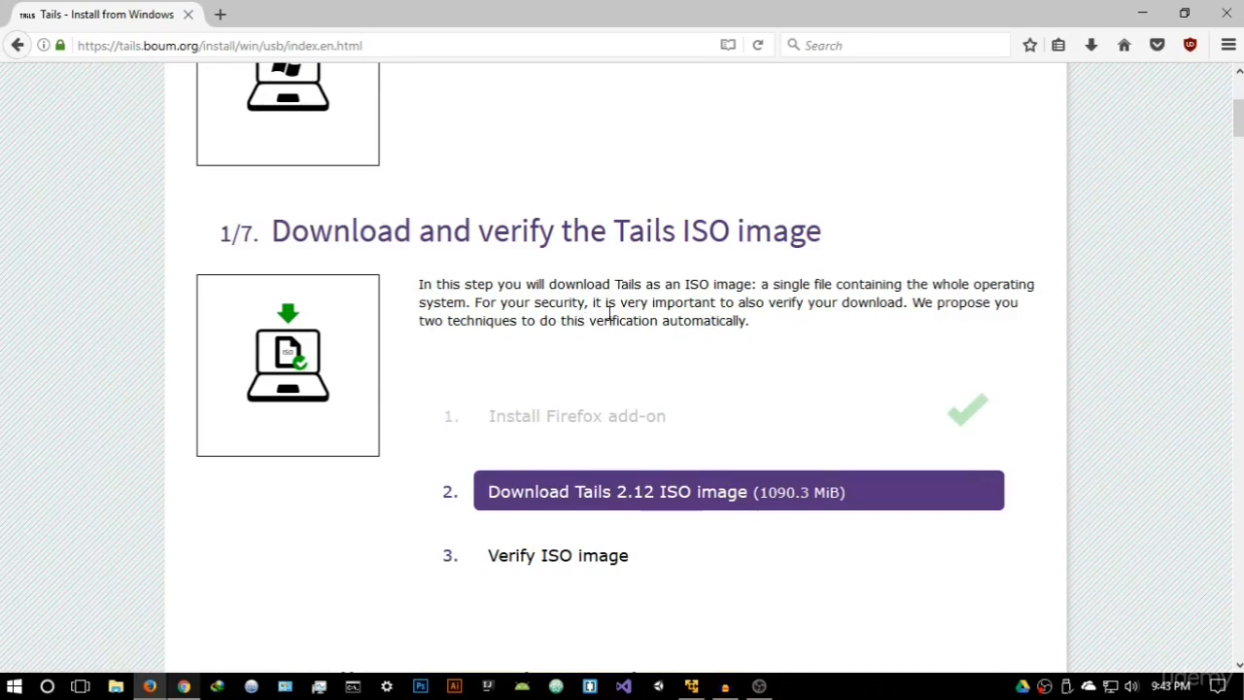
{"action": "left_click", "coordinate": [1164, 21]}
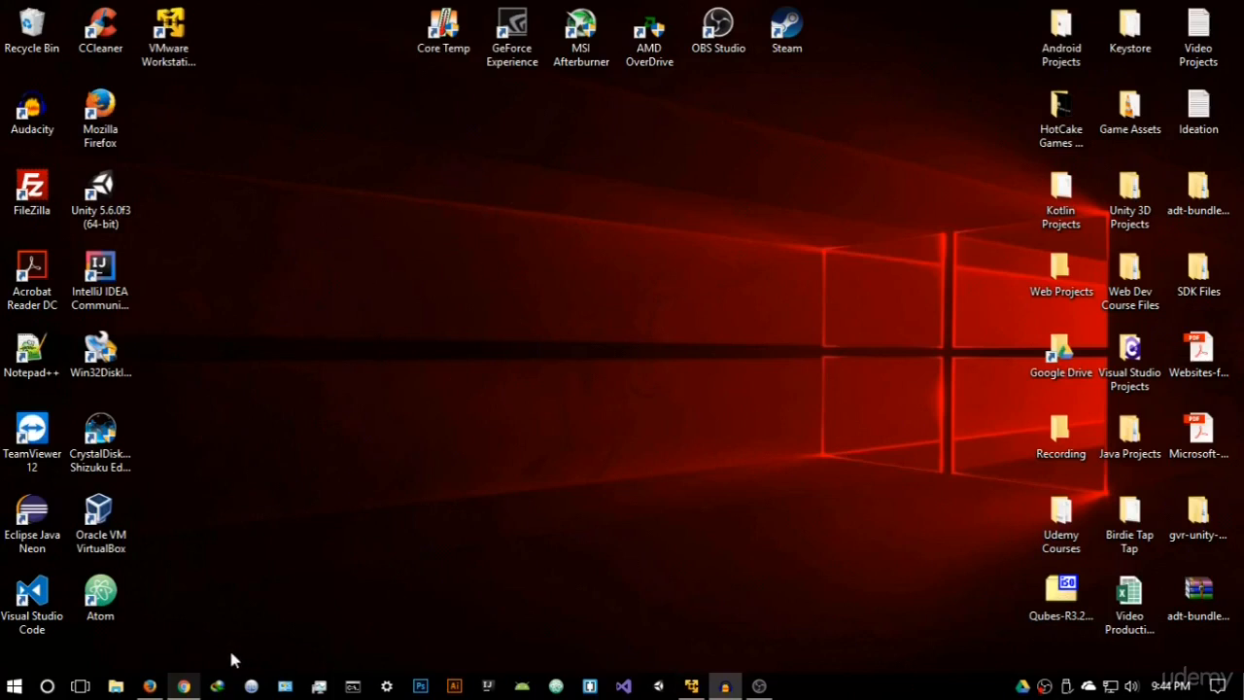
{"action": "left_click", "coordinate": [151, 687]}
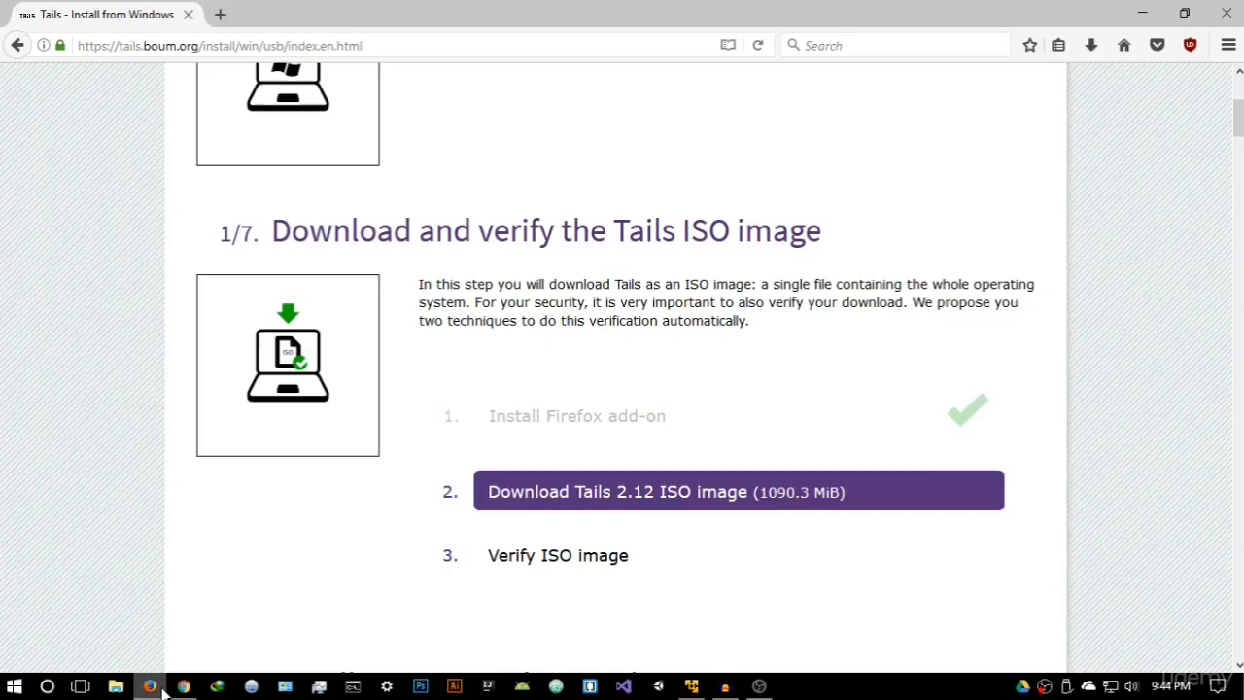
Step: Download Universal-USB-Installer.exe from the link in section 2/7, saving the file and closing its extra tab
{"action": "scroll", "coordinate": [522, 463], "scroll_direction": "up", "scroll_amount": 3}
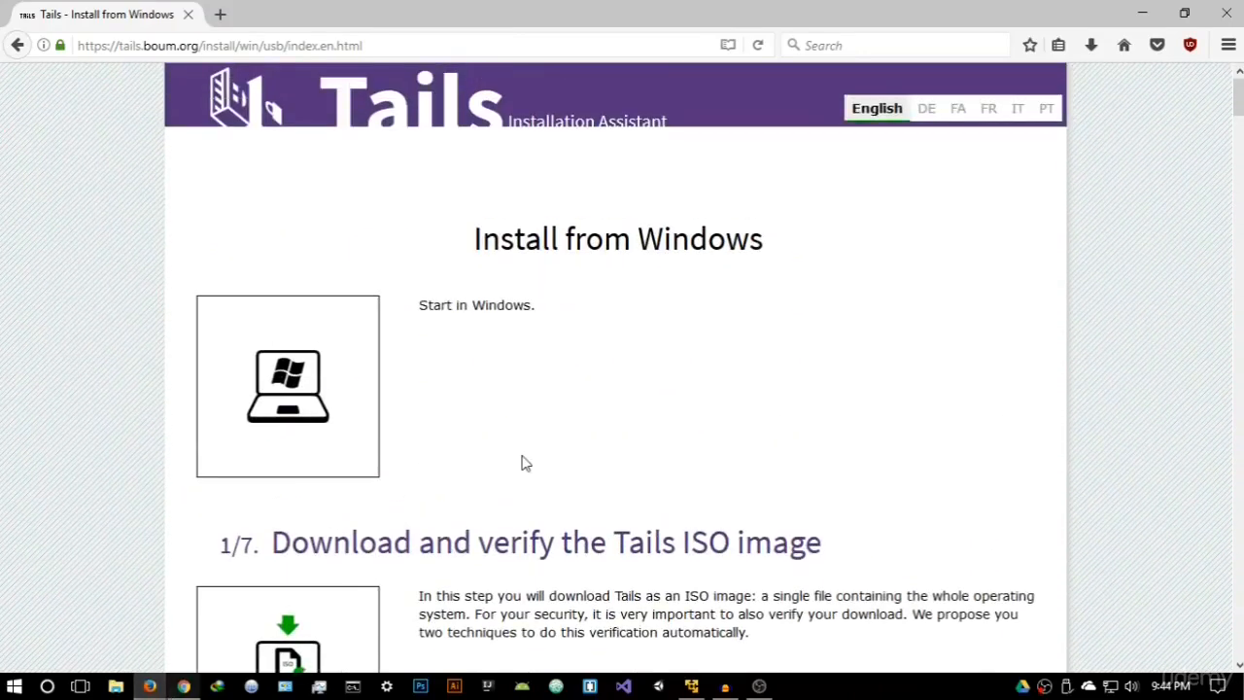
{"action": "scroll", "coordinate": [522, 463], "scroll_direction": "down", "scroll_amount": 8}
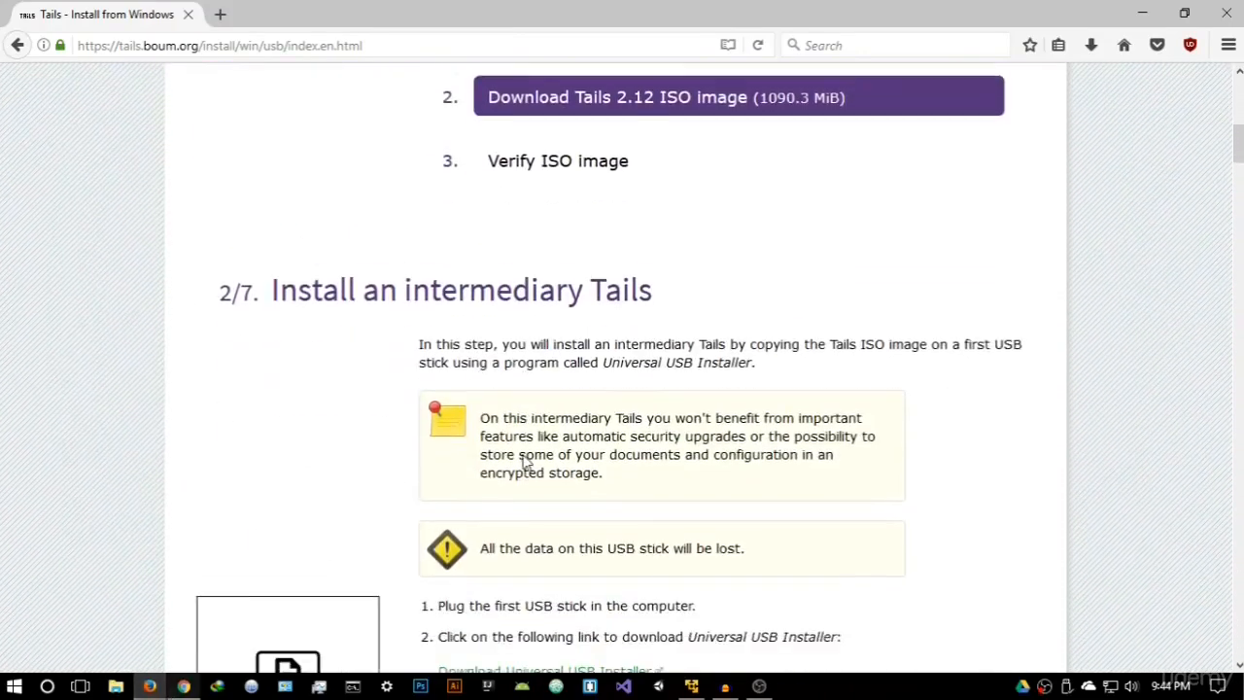
{"action": "scroll", "coordinate": [524, 454], "scroll_direction": "down", "scroll_amount": 2}
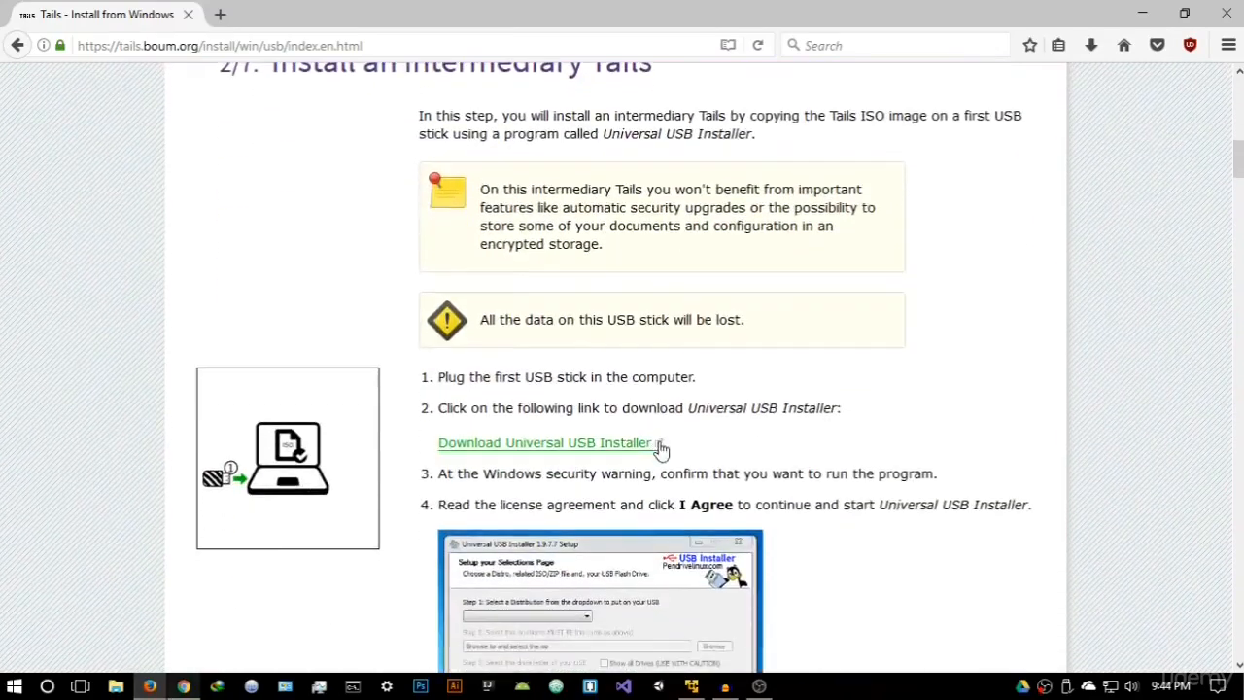
{"action": "scroll", "coordinate": [556, 350], "scroll_direction": "up", "scroll_amount": 3}
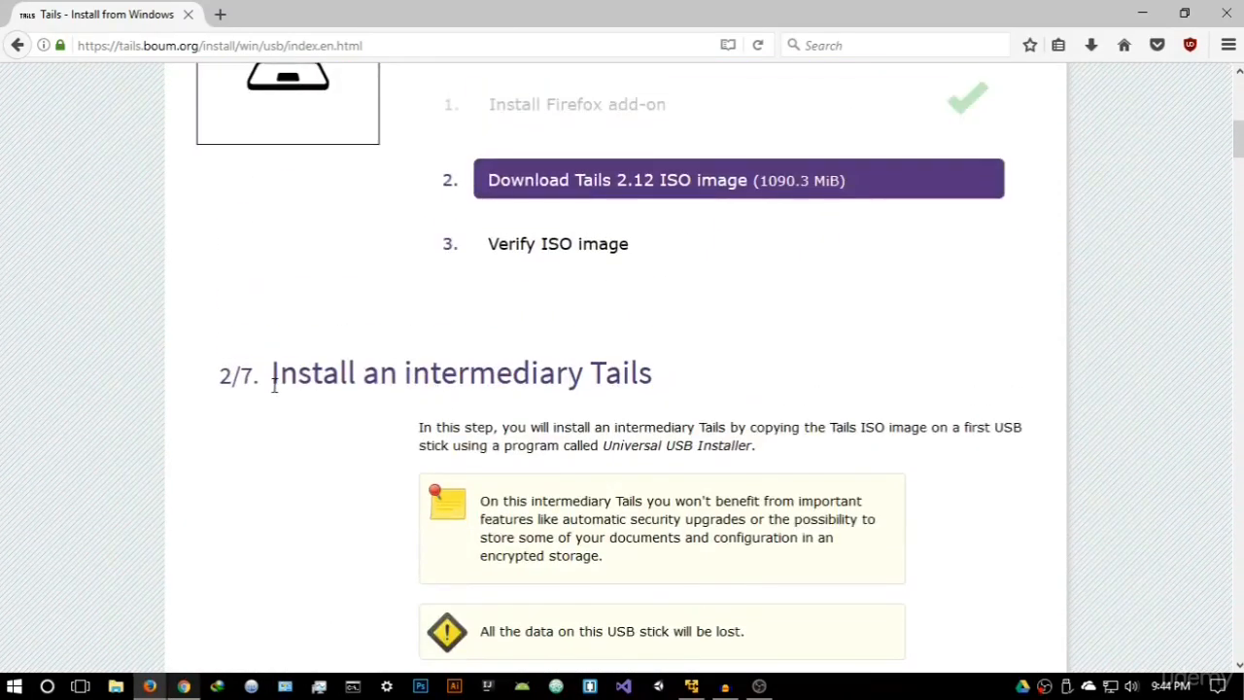
{"action": "scroll", "coordinate": [3, 467], "scroll_direction": "down", "scroll_amount": 3}
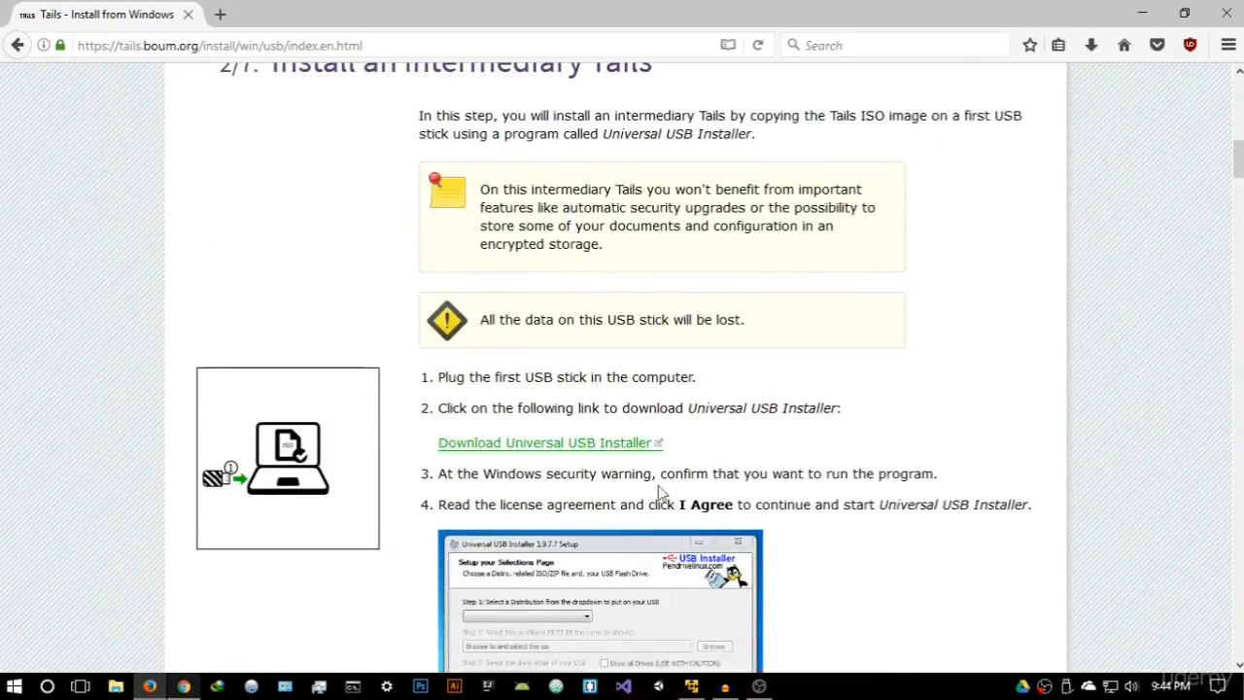
{"action": "right_click", "coordinate": [543, 449]}
{"action": "left_click", "coordinate": [593, 462]}
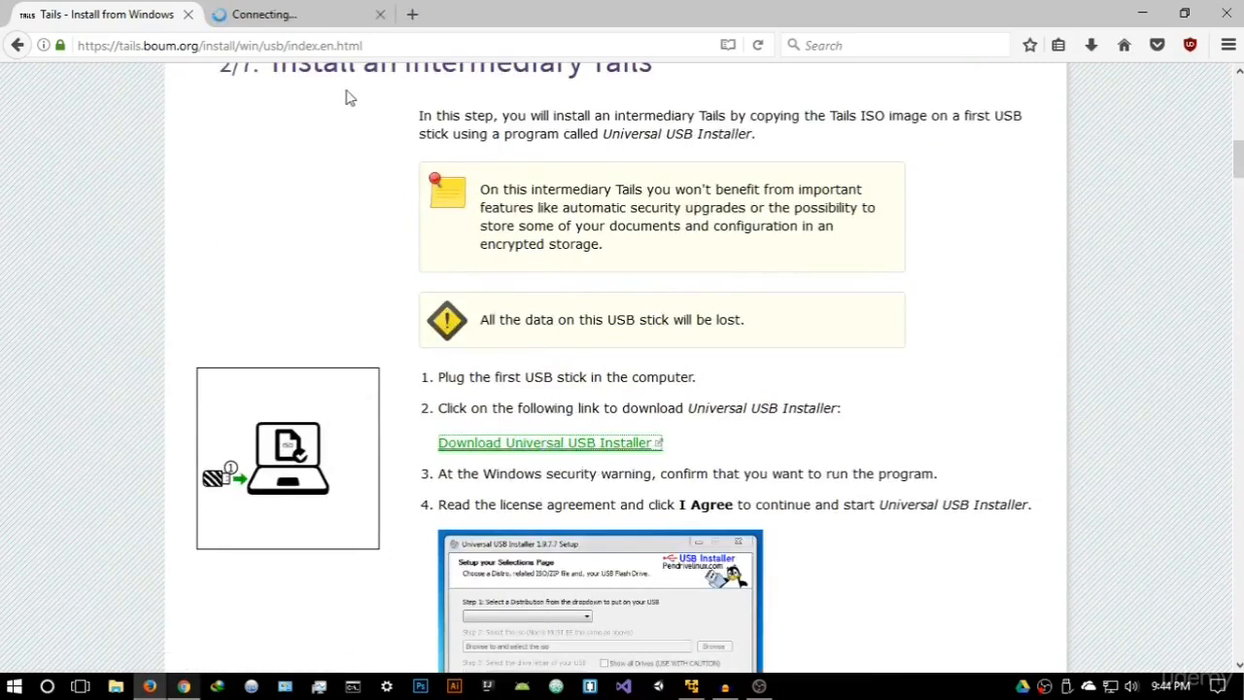
{"action": "left_click", "coordinate": [317, 14]}
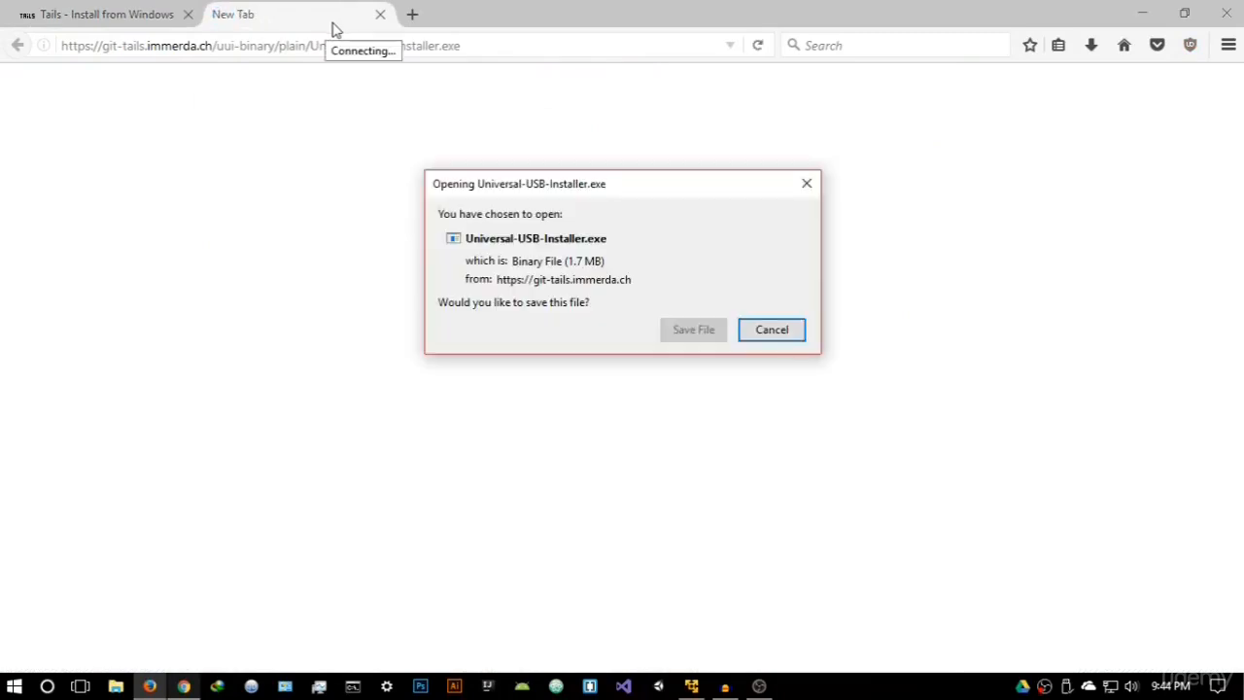
{"action": "left_click", "coordinate": [686, 330]}
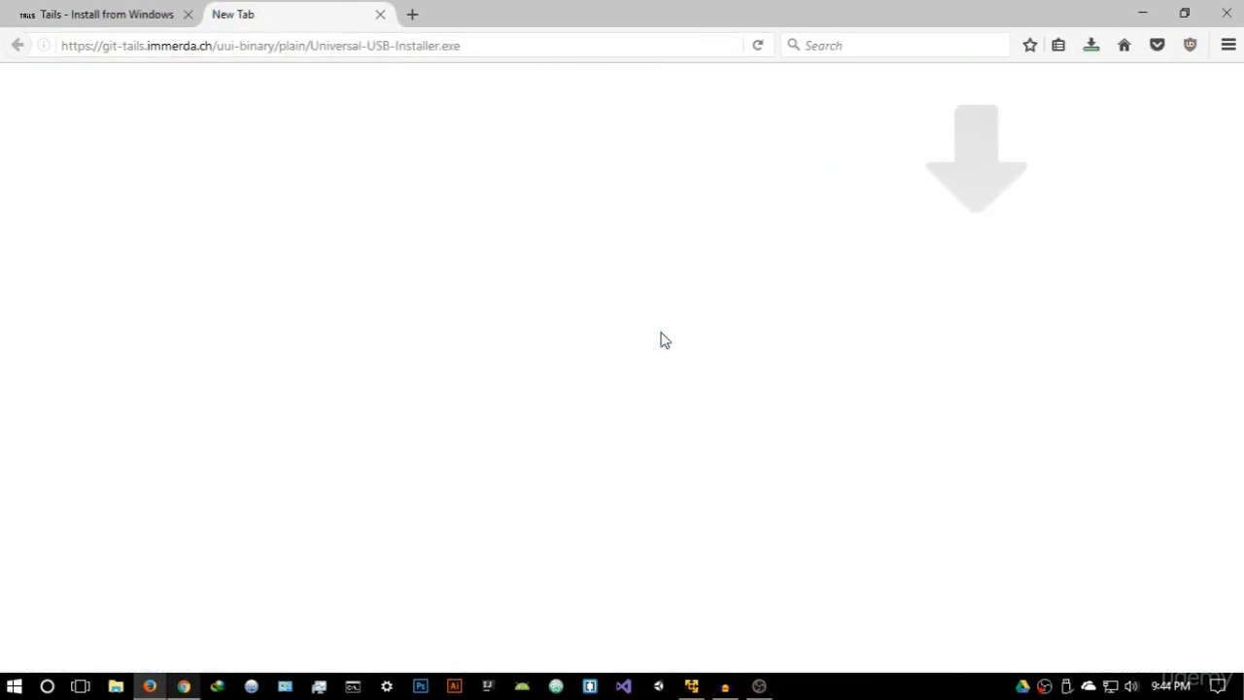
{"action": "left_click", "coordinate": [379, 15]}
Step: Run the downloaded Universal USB Installer, accept its license agreement and clear the browser away behind its window
{"action": "left_click", "coordinate": [1090, 44]}
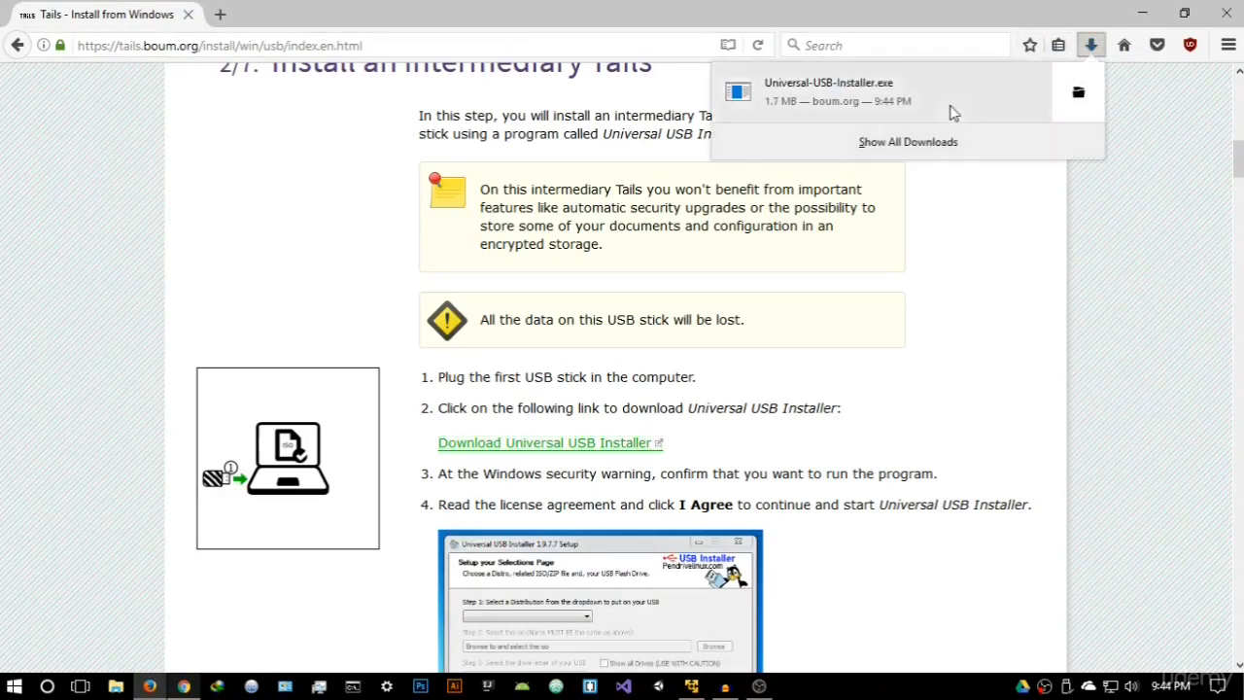
{"action": "left_click", "coordinate": [599, 201]}
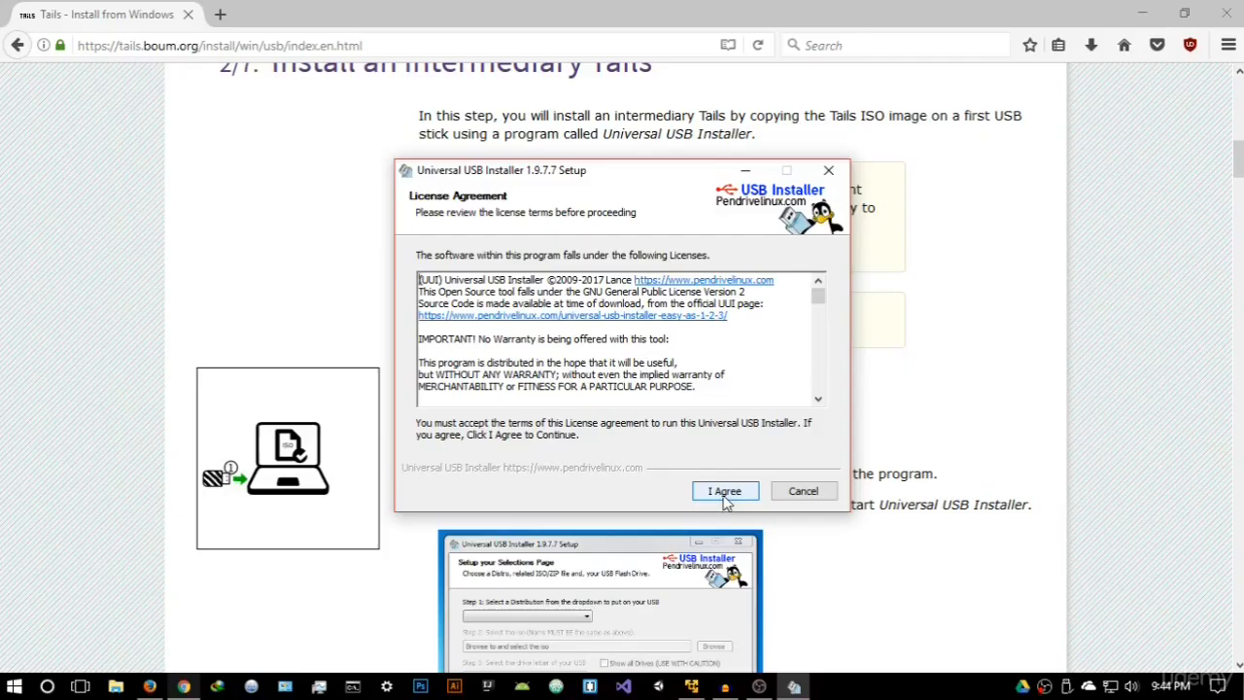
{"action": "left_click", "coordinate": [725, 494]}
{"action": "left_click_drag", "start_coordinate": [632, 179], "coordinate": [705, 184]}
{"action": "left_click", "coordinate": [1142, 14]}
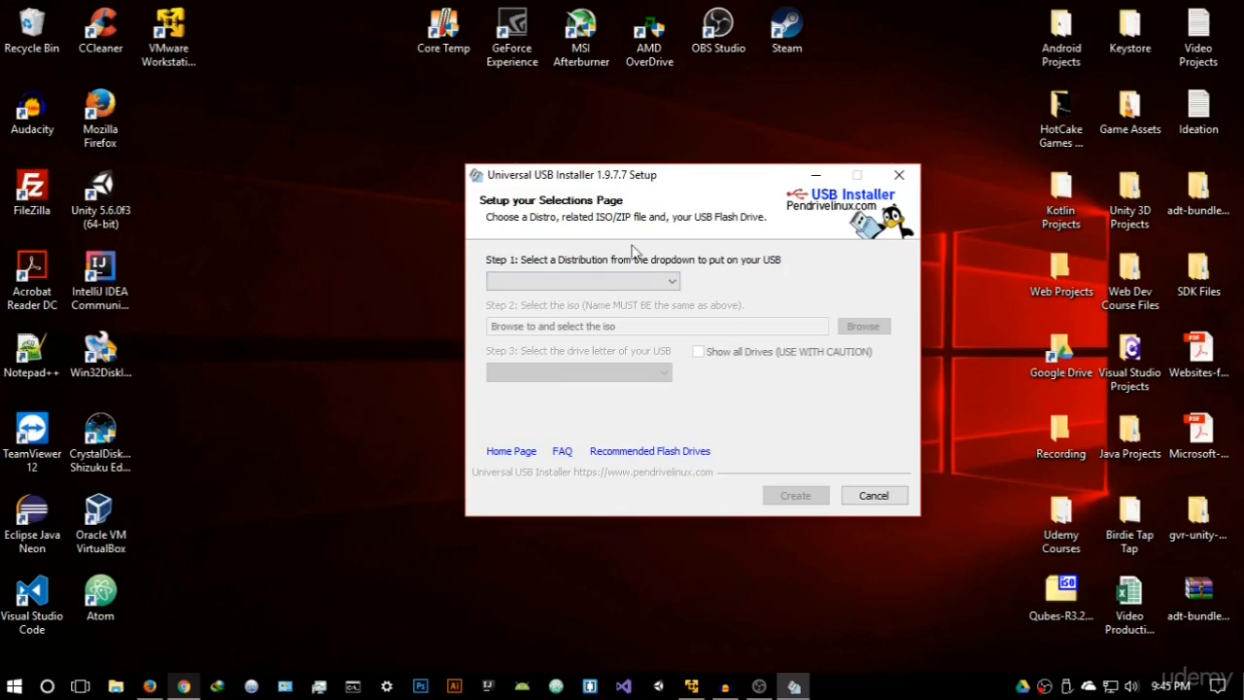
{"action": "left_click_drag", "start_coordinate": [661, 186], "coordinate": [639, 166]}
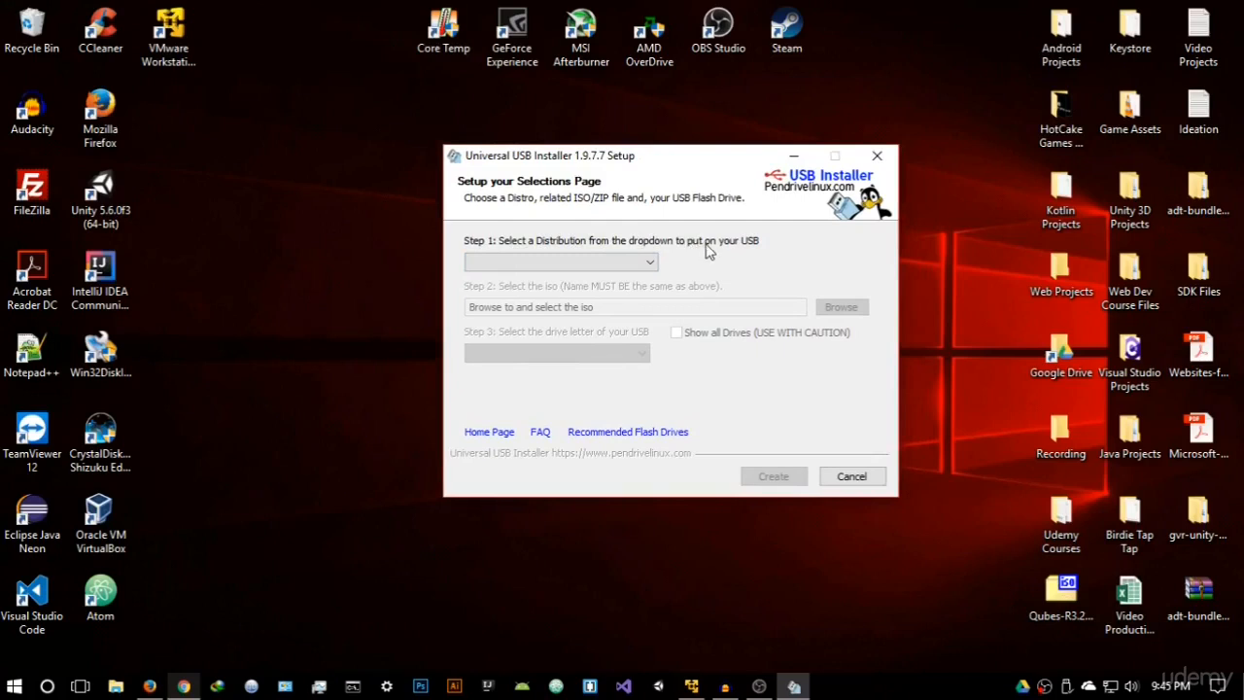
Step: Select Tails as the distribution to put on the USB stick
{"action": "left_click", "coordinate": [622, 263]}
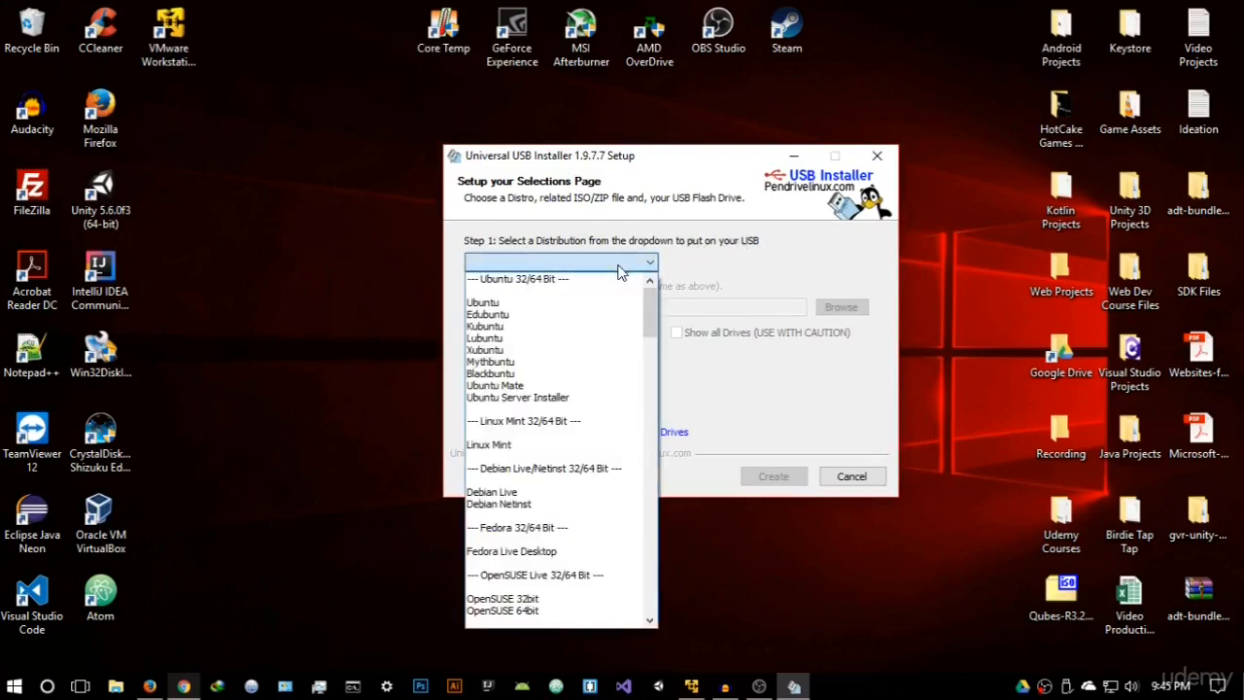
{"action": "left_click_drag", "start_coordinate": [649, 314], "coordinate": [650, 494]}
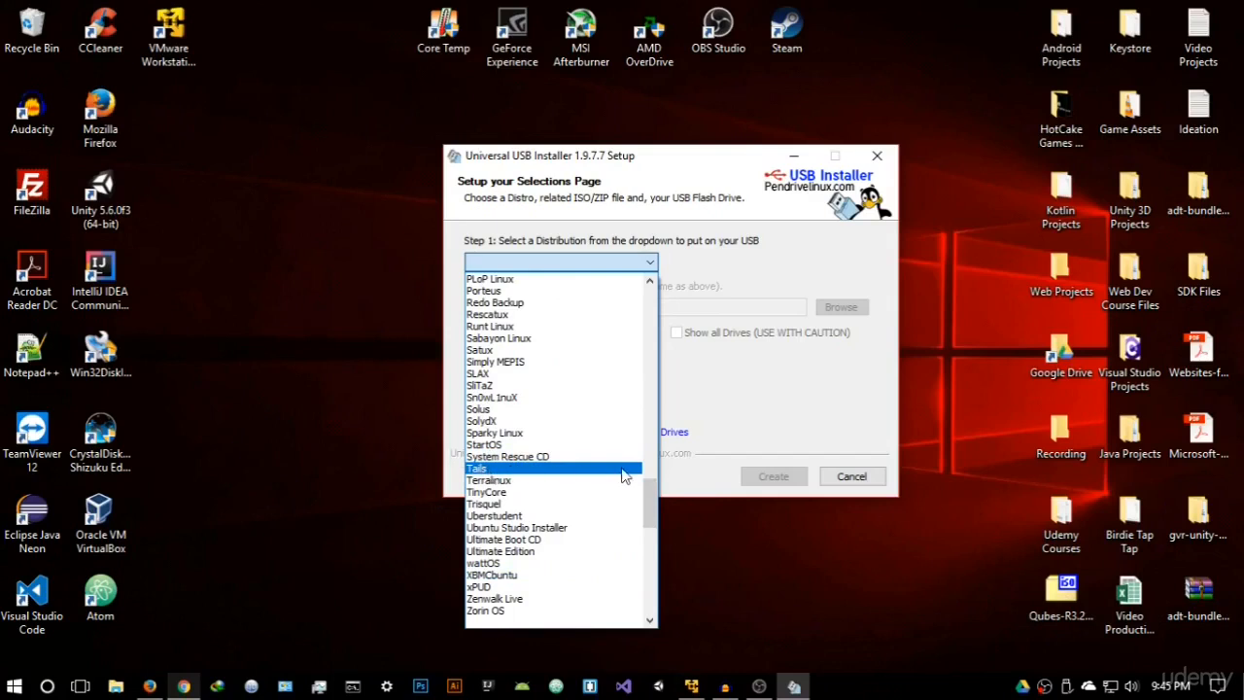
{"action": "mouse_move", "coordinate": [651, 484]}
{"action": "left_mouse_down"}
{"action": "mouse_move", "coordinate": [676, 369]}
{"action": "mouse_move", "coordinate": [647, 422]}
{"action": "mouse_move", "coordinate": [648, 481]}
{"action": "left_mouse_up"}
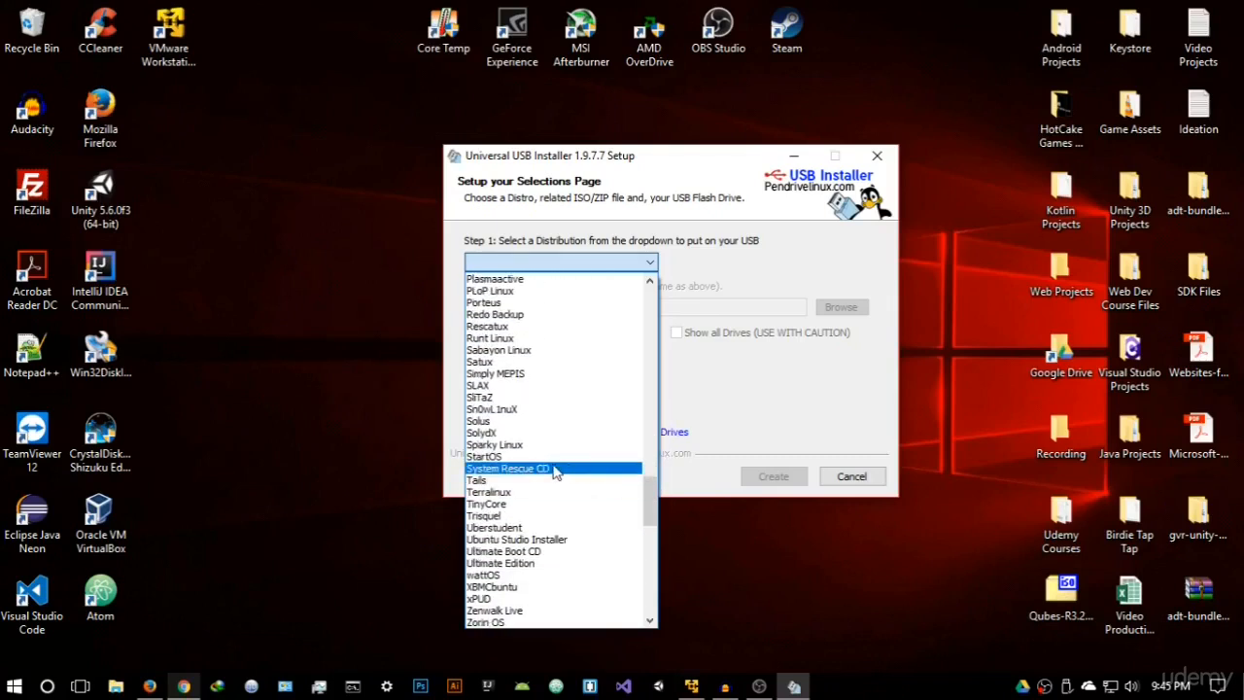
{"action": "left_click", "coordinate": [483, 480]}
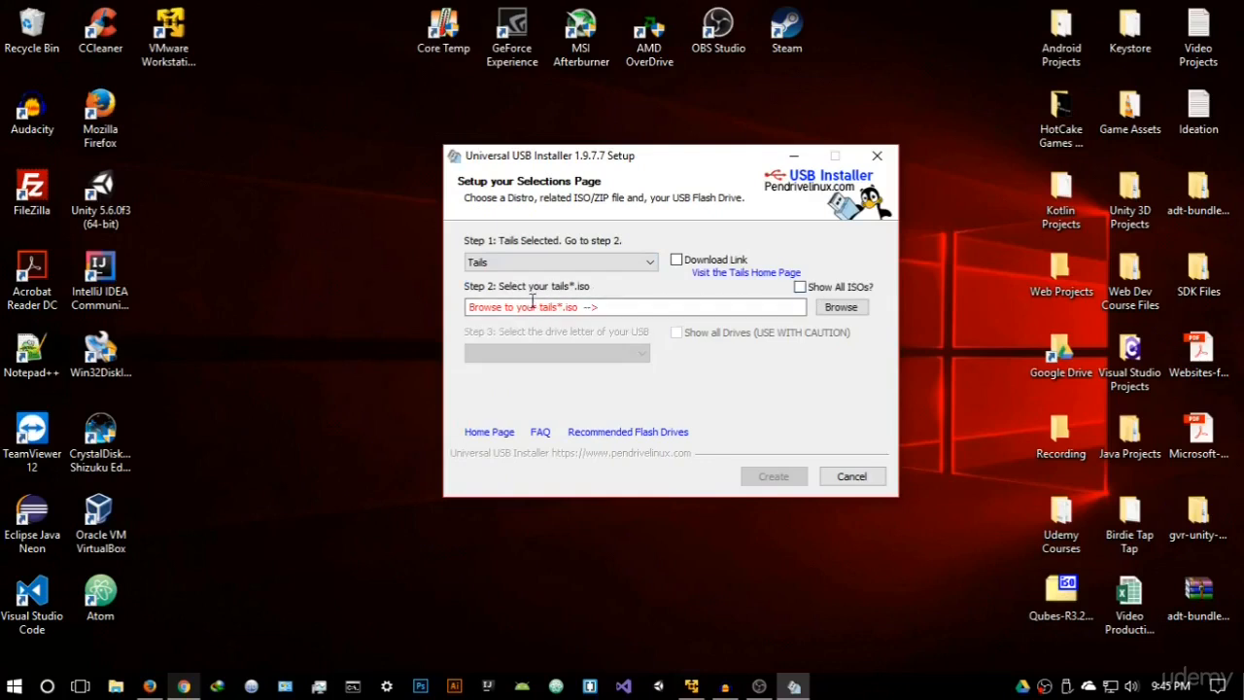
Step: Choose the tails-i386-2.12 ISO from the tails-i386-2.12 folder in Downloads as the source image
{"action": "left_click", "coordinate": [833, 314]}
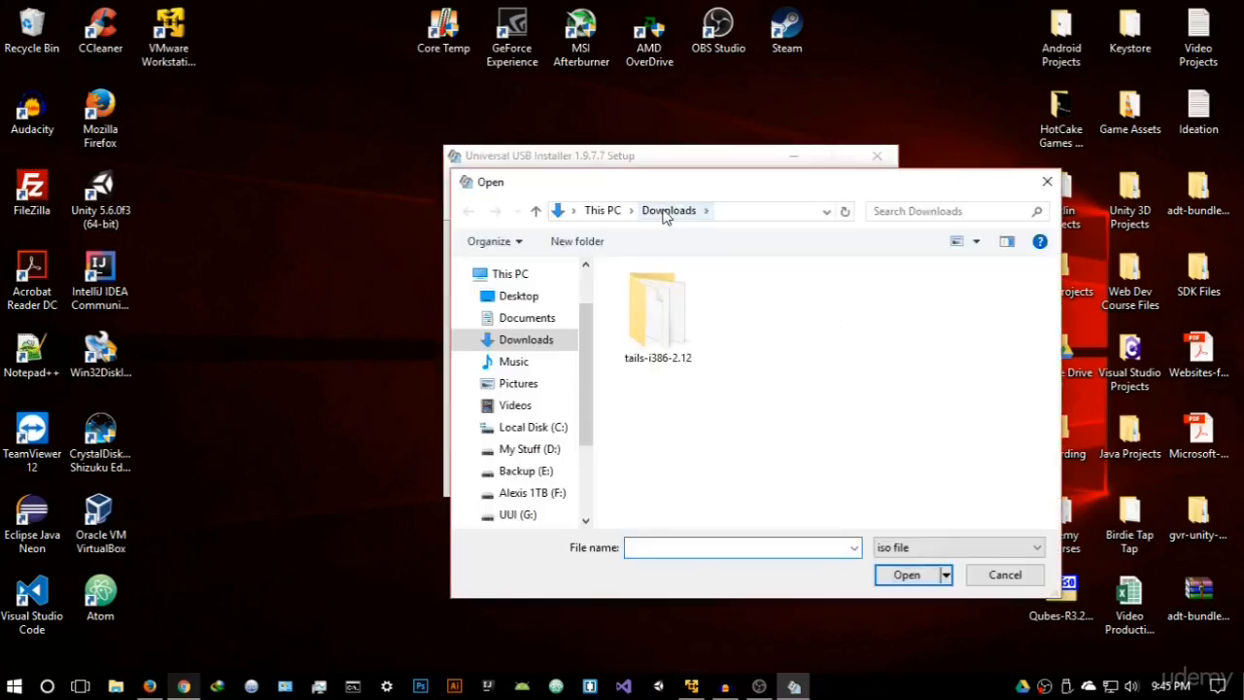
{"action": "double_click", "coordinate": [670, 325]}
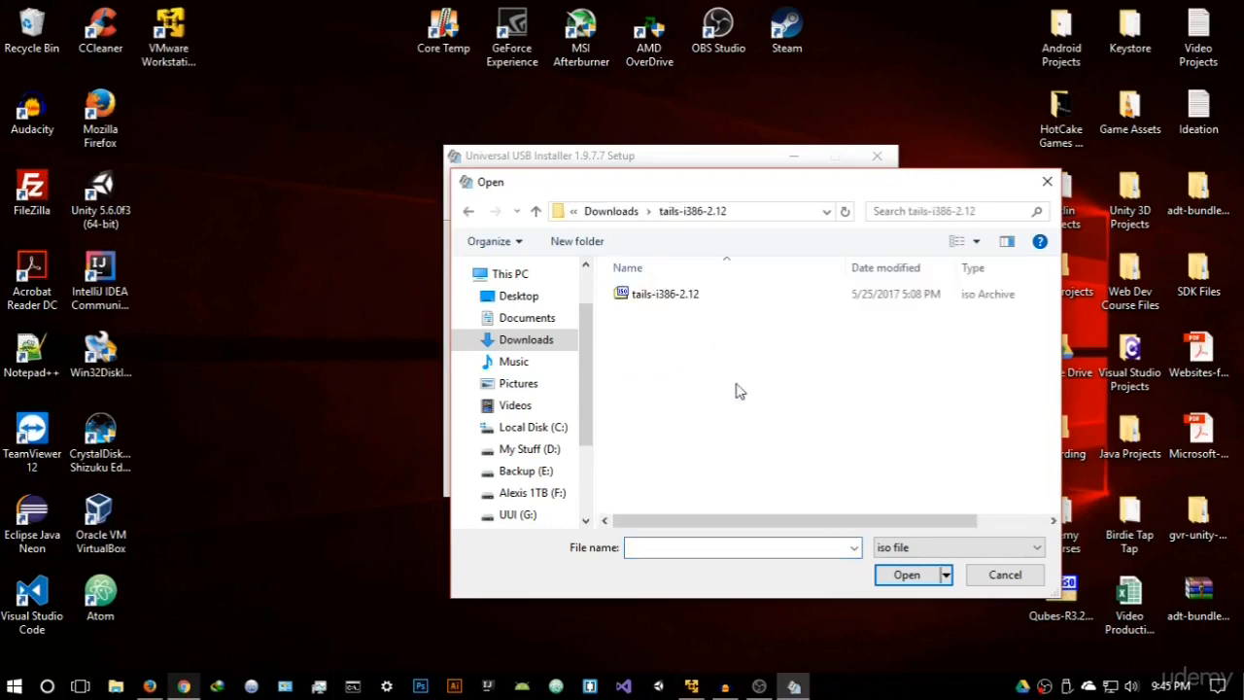
{"action": "left_click", "coordinate": [672, 299]}
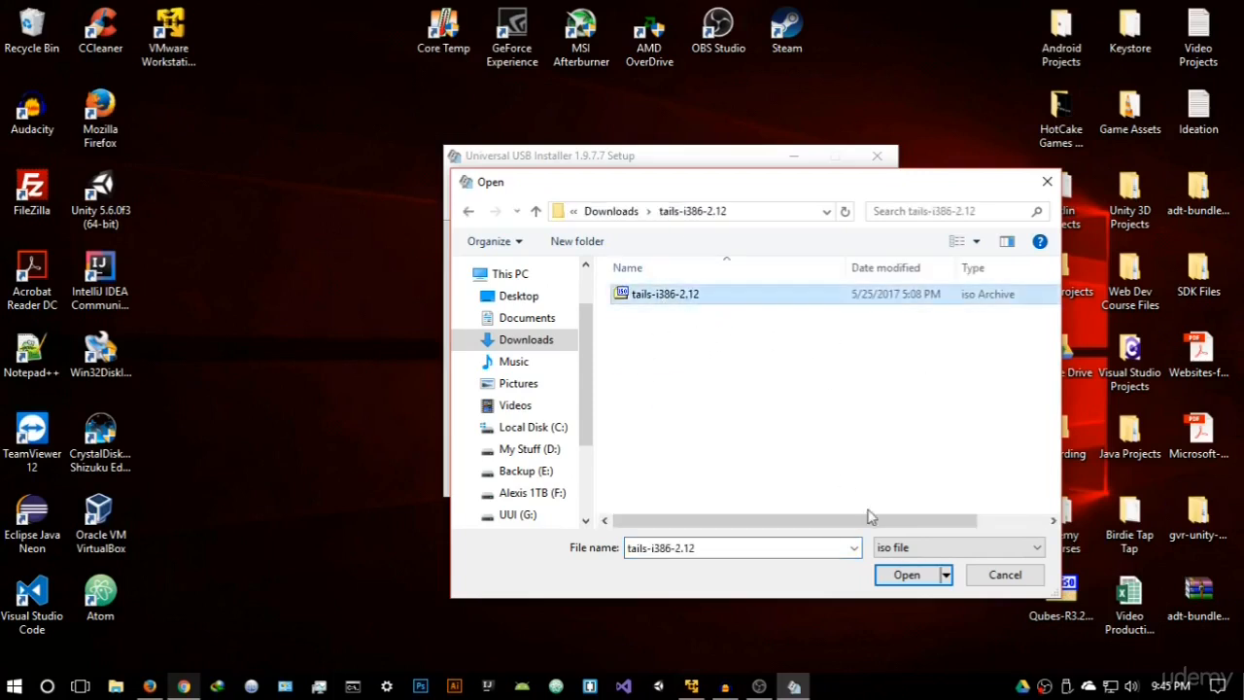
{"action": "left_click", "coordinate": [896, 582]}
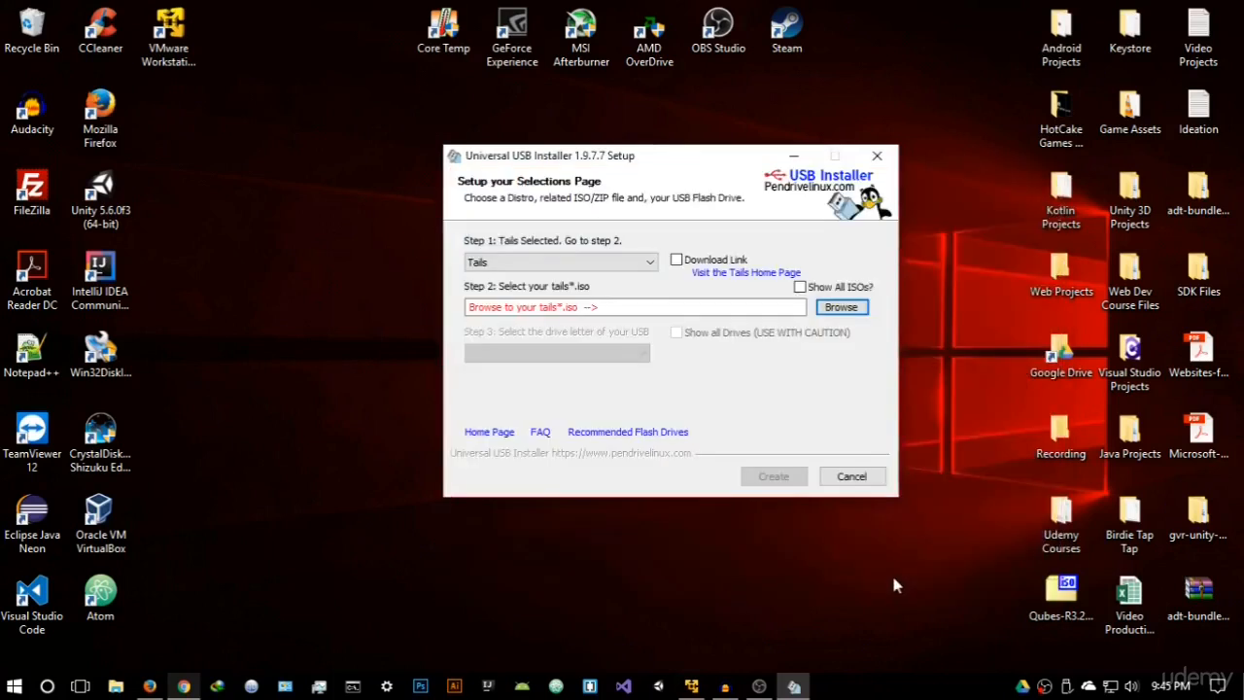
Step: Select the G: UUI drive as the target with Fat32 formatting, and close the installer without creating the stick
{"action": "left_click", "coordinate": [607, 355]}
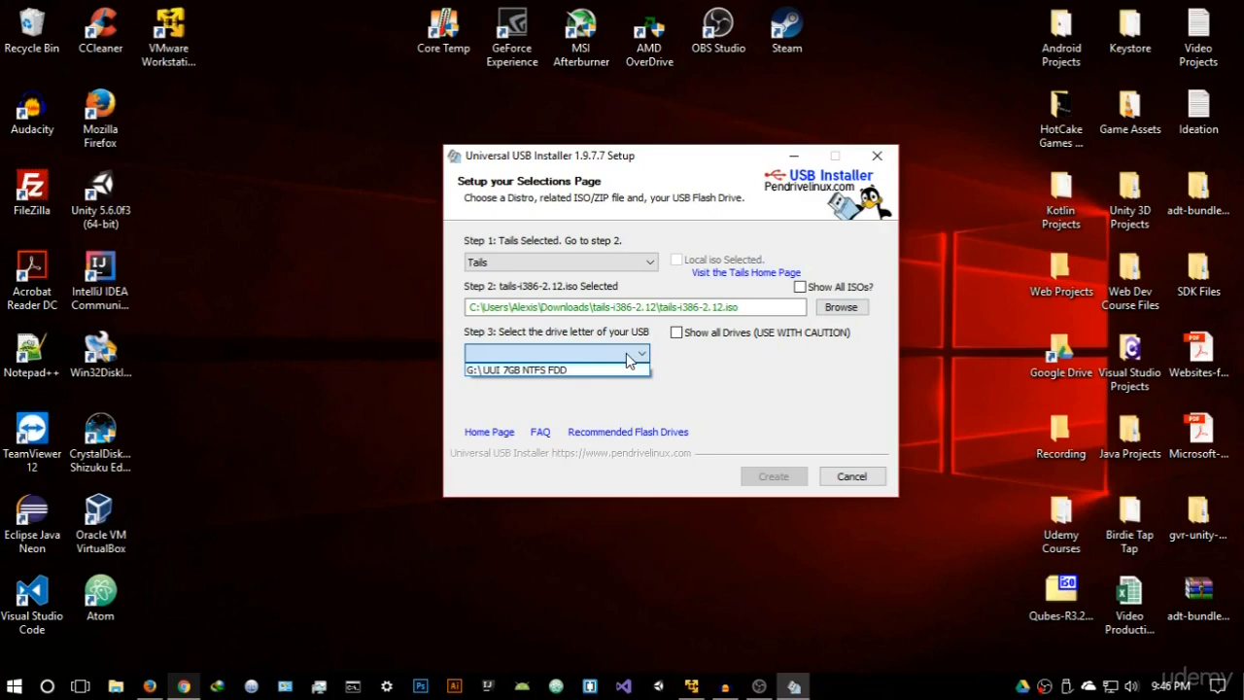
{"action": "left_click", "coordinate": [556, 374]}
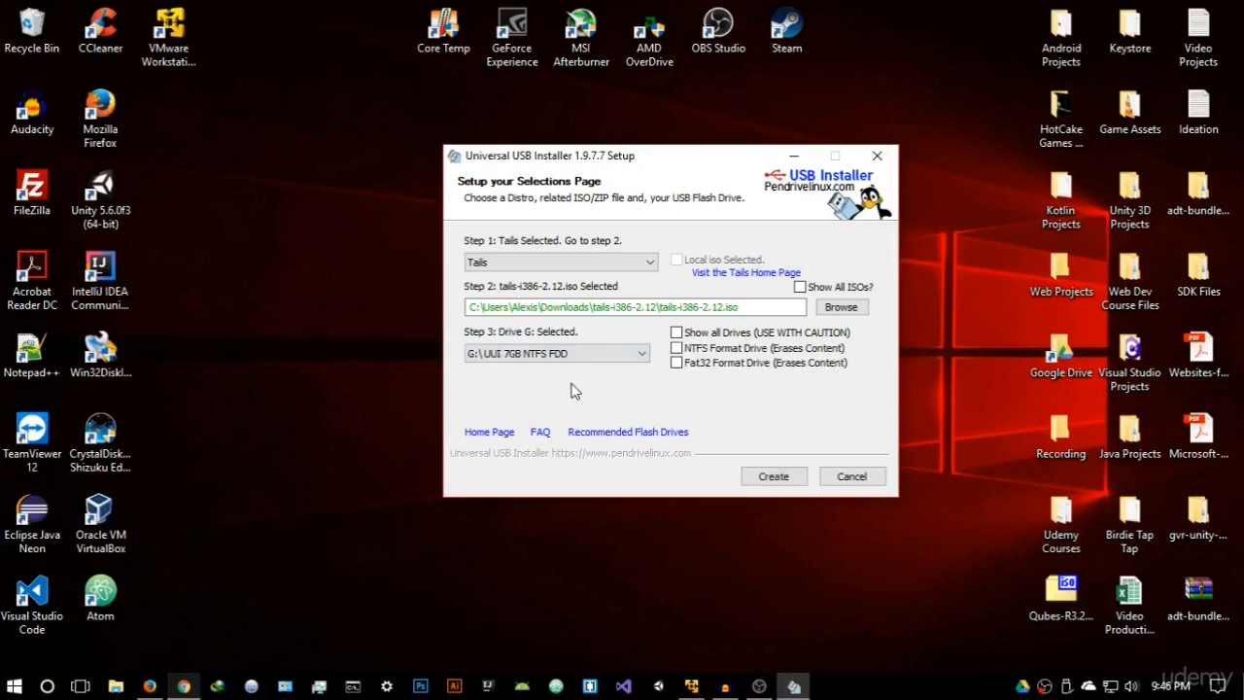
{"action": "left_click", "coordinate": [737, 371]}
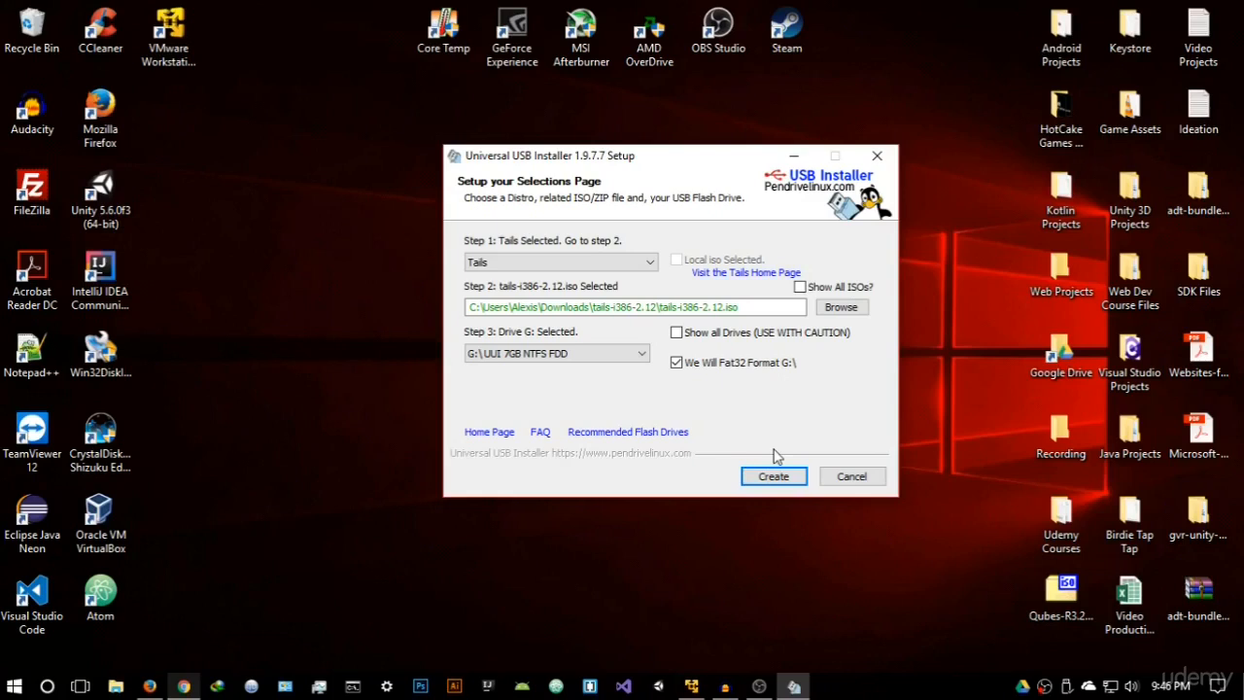
{"action": "left_click", "coordinate": [878, 158]}
{"action": "right_click", "coordinate": [706, 192]}
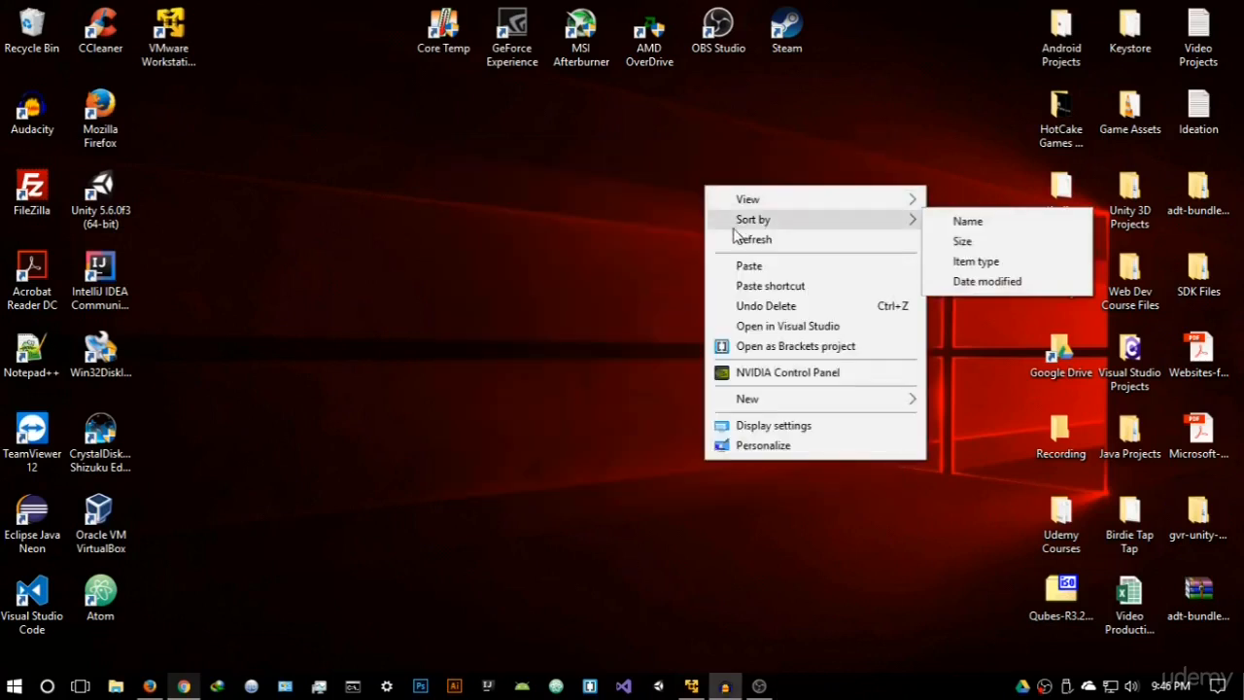
{"action": "left_click", "coordinate": [734, 239]}
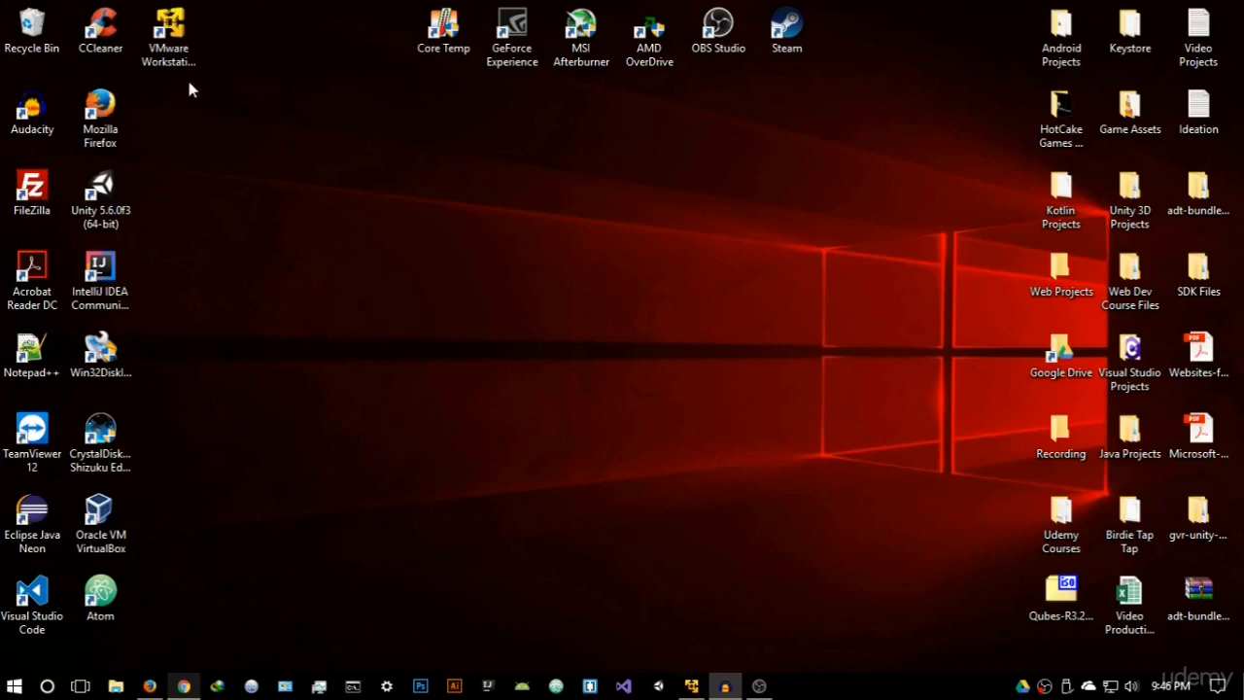
Step: Open VMware Workstation 12 Player and start a new virtual machine that installs from the tails-i386-2.12 disc image
{"action": "left_click", "coordinate": [173, 44]}
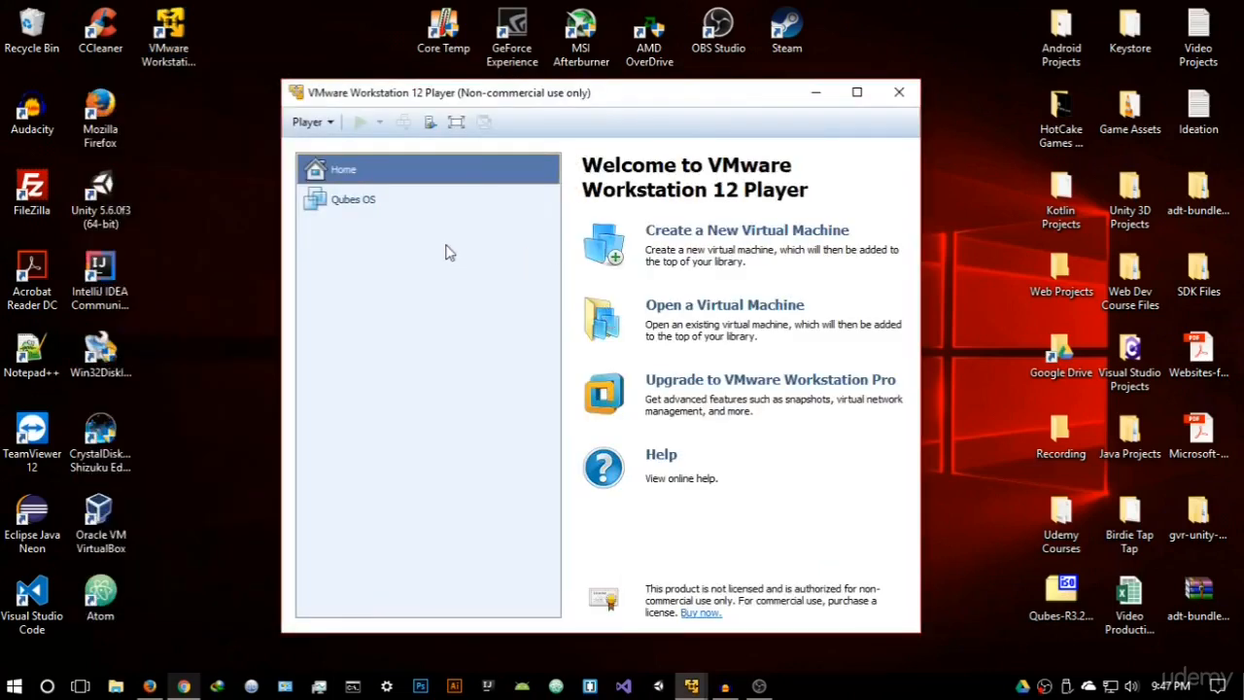
{"action": "left_click", "coordinate": [777, 231]}
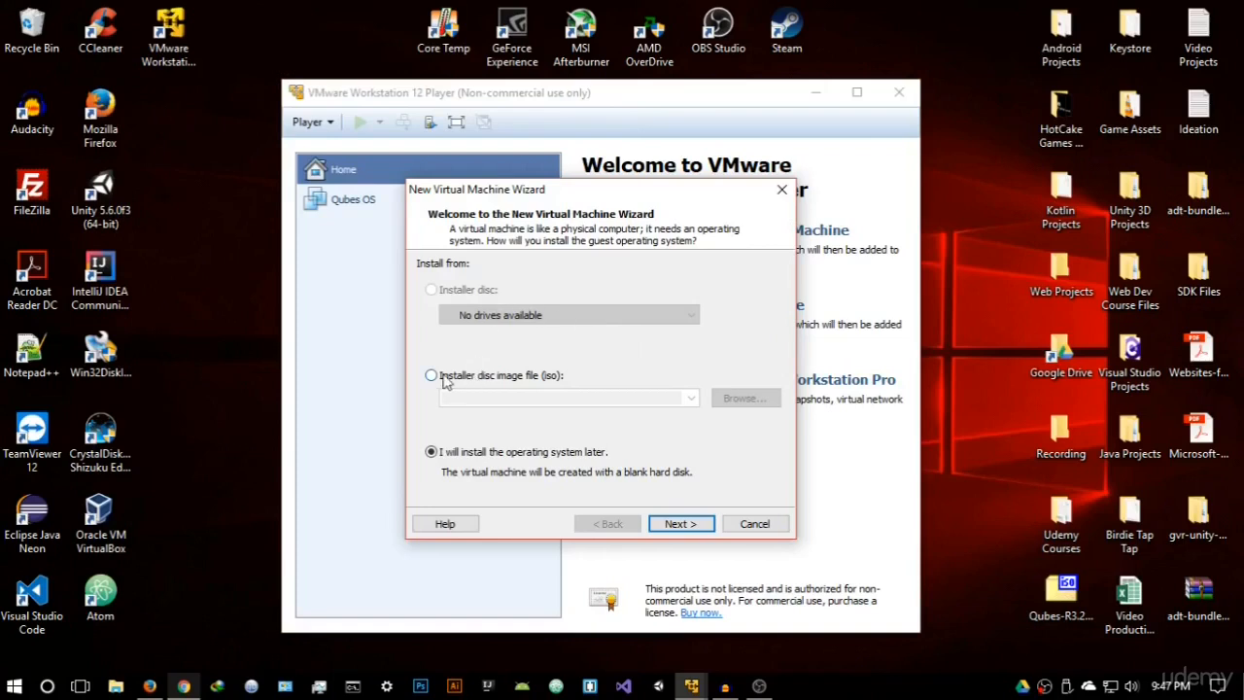
{"action": "left_click", "coordinate": [559, 378]}
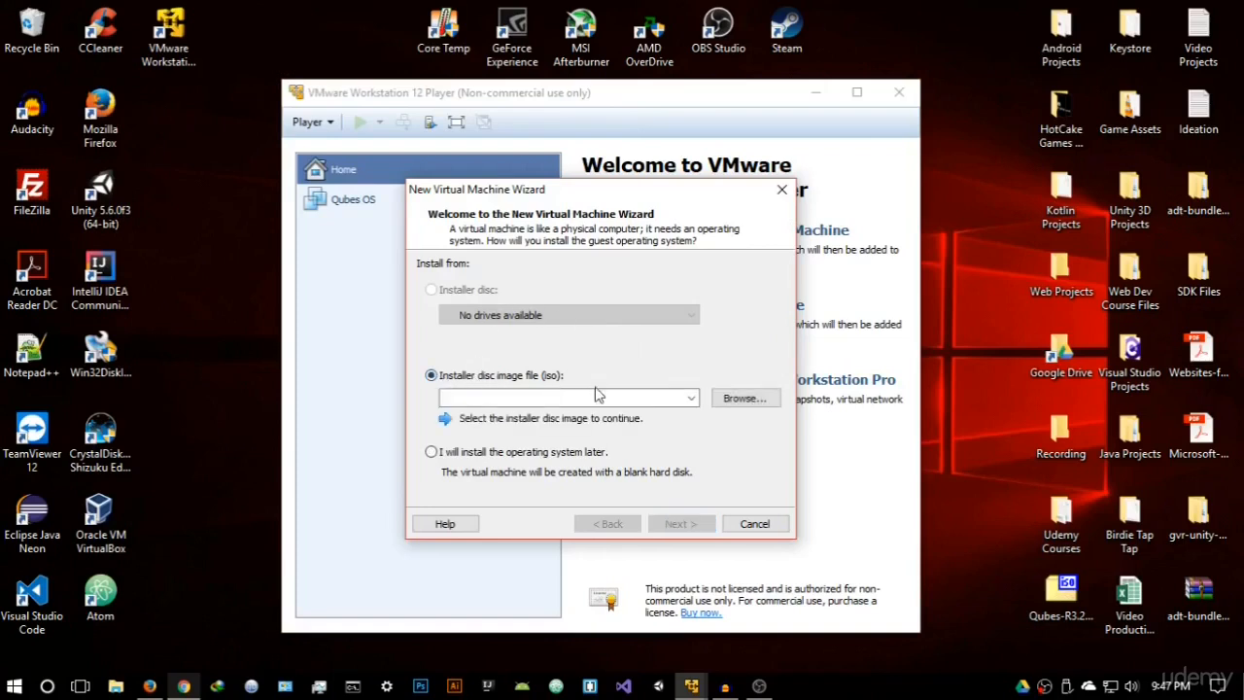
{"action": "left_click", "coordinate": [747, 399]}
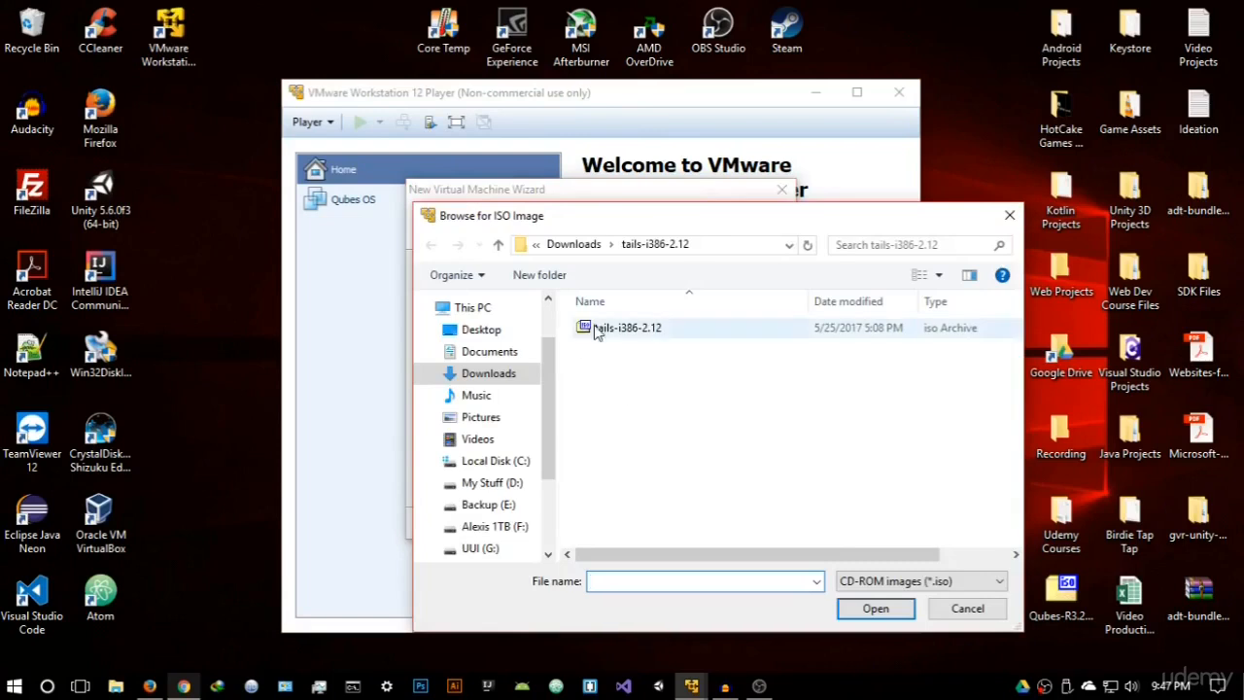
{"action": "left_click", "coordinate": [599, 330]}
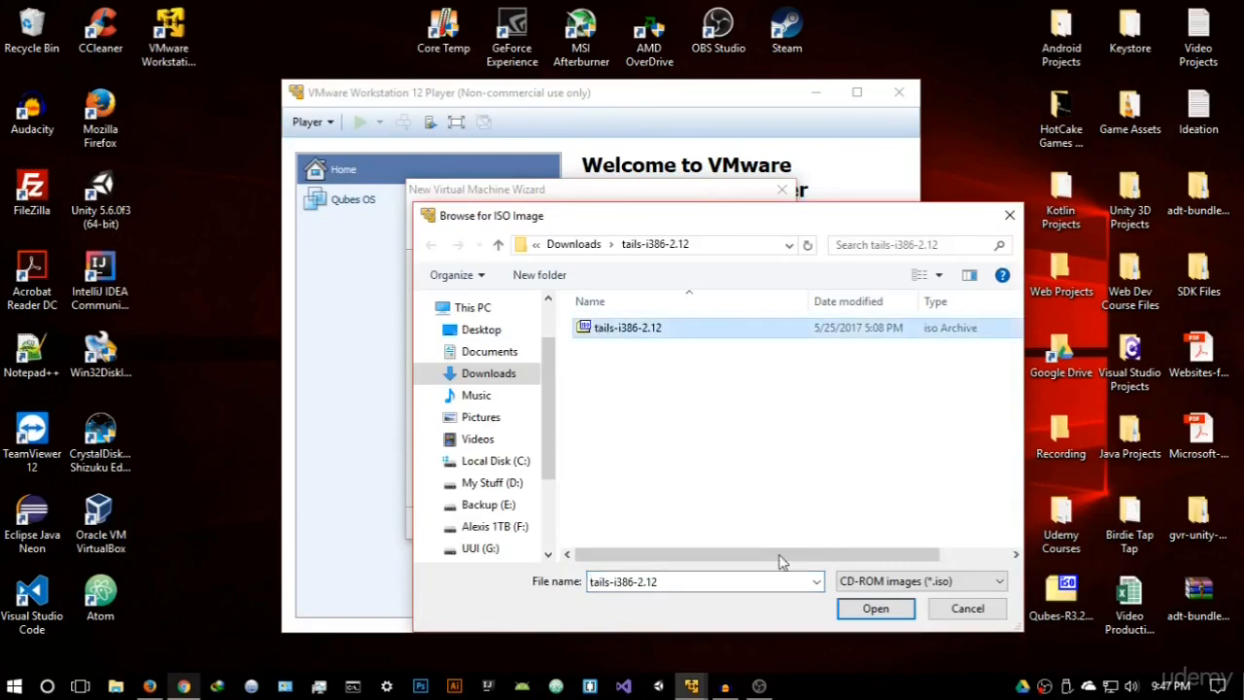
{"action": "left_click", "coordinate": [846, 608]}
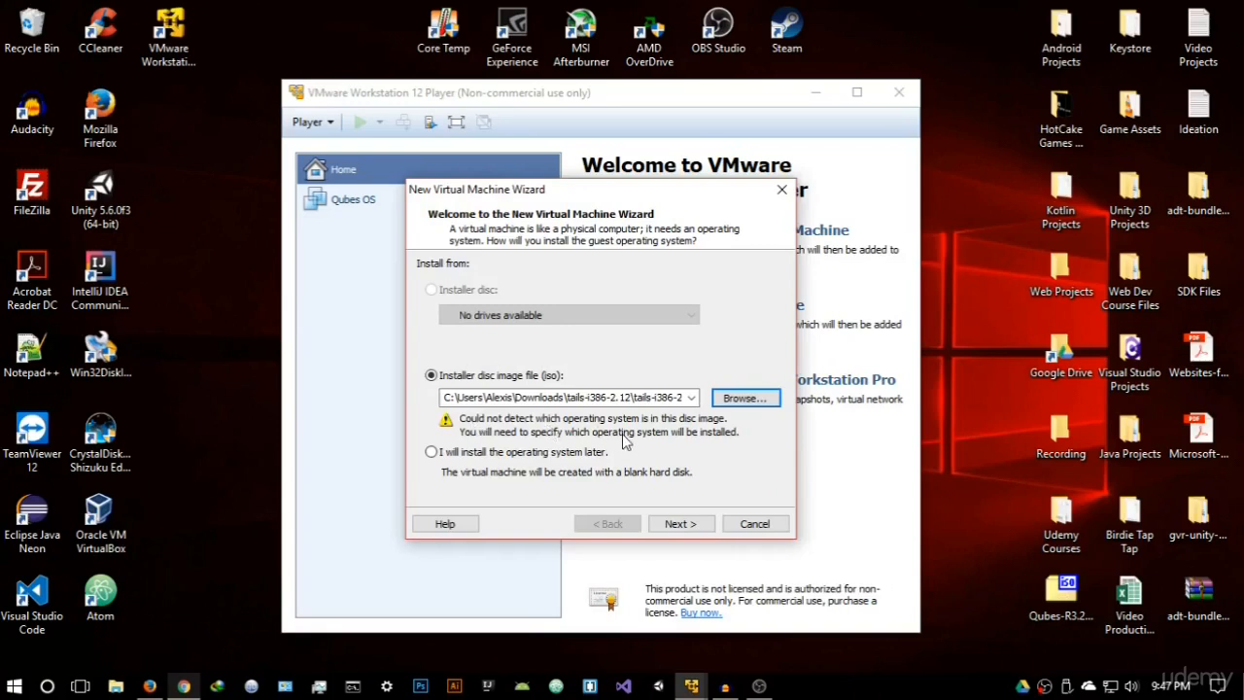
{"action": "left_click", "coordinate": [686, 524]}
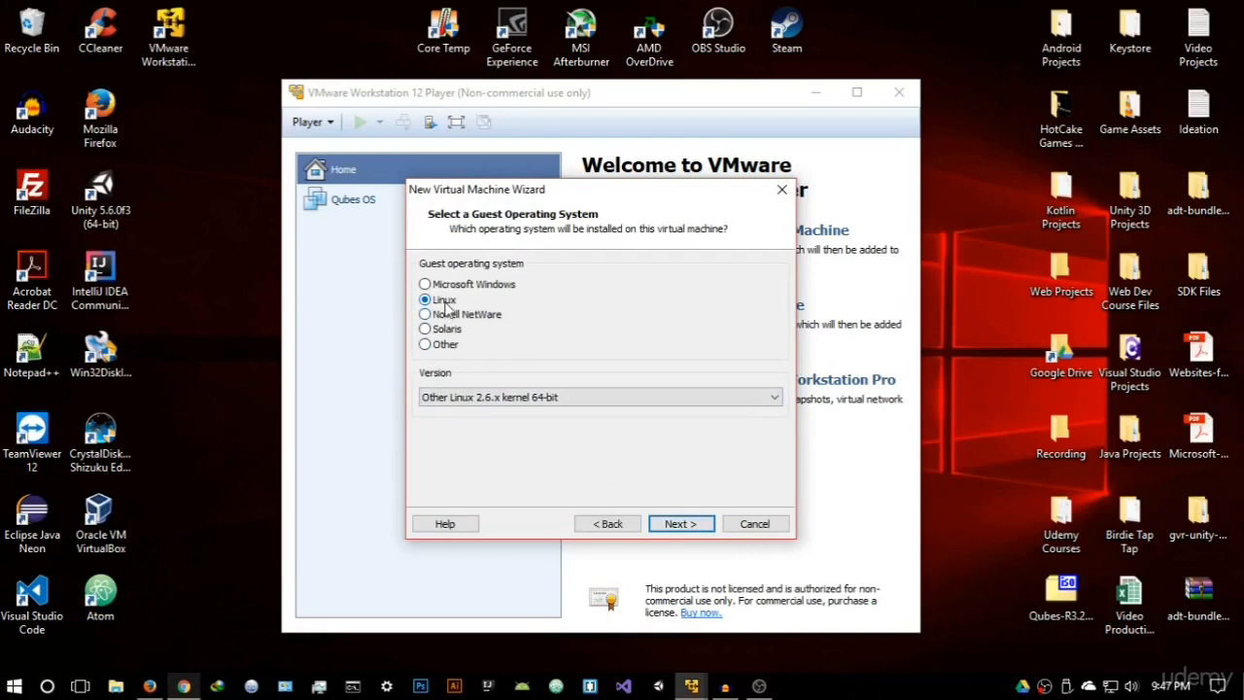
Step: Set the Linux guest version to Other Linux 2.6.x kernel 64-bit and name the virtual machine Tails
{"action": "left_click", "coordinate": [564, 394]}
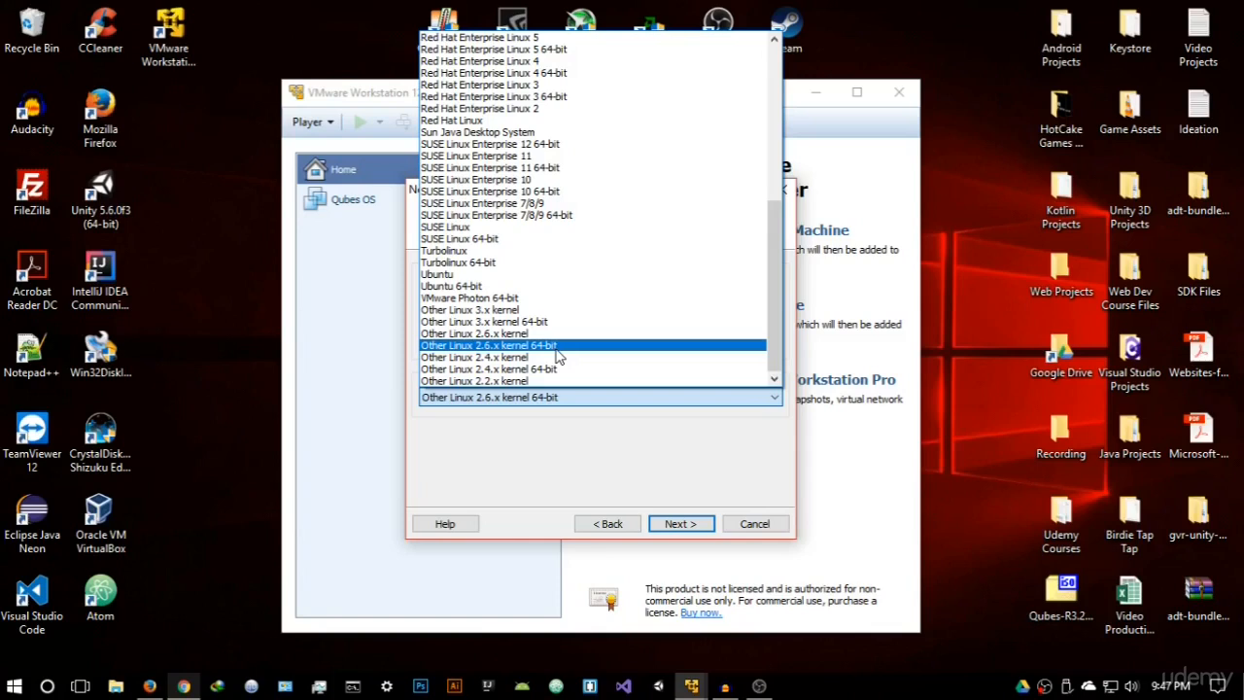
{"action": "left_click", "coordinate": [556, 352]}
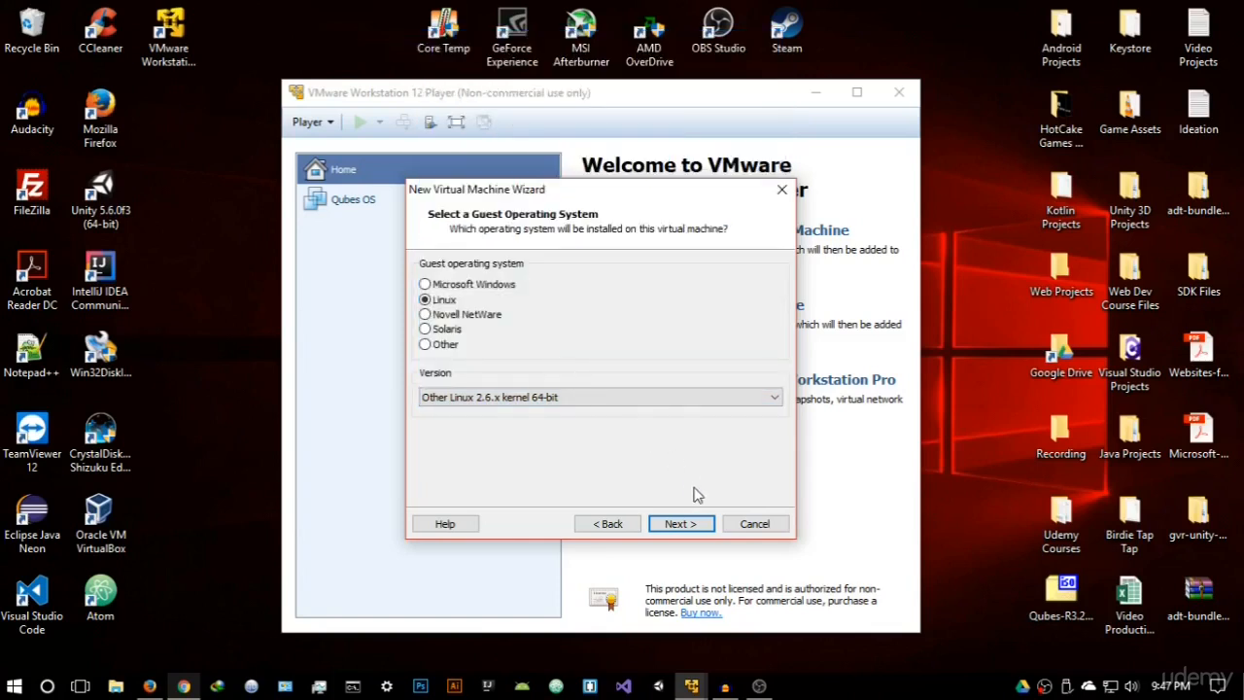
{"action": "left_click", "coordinate": [686, 522]}
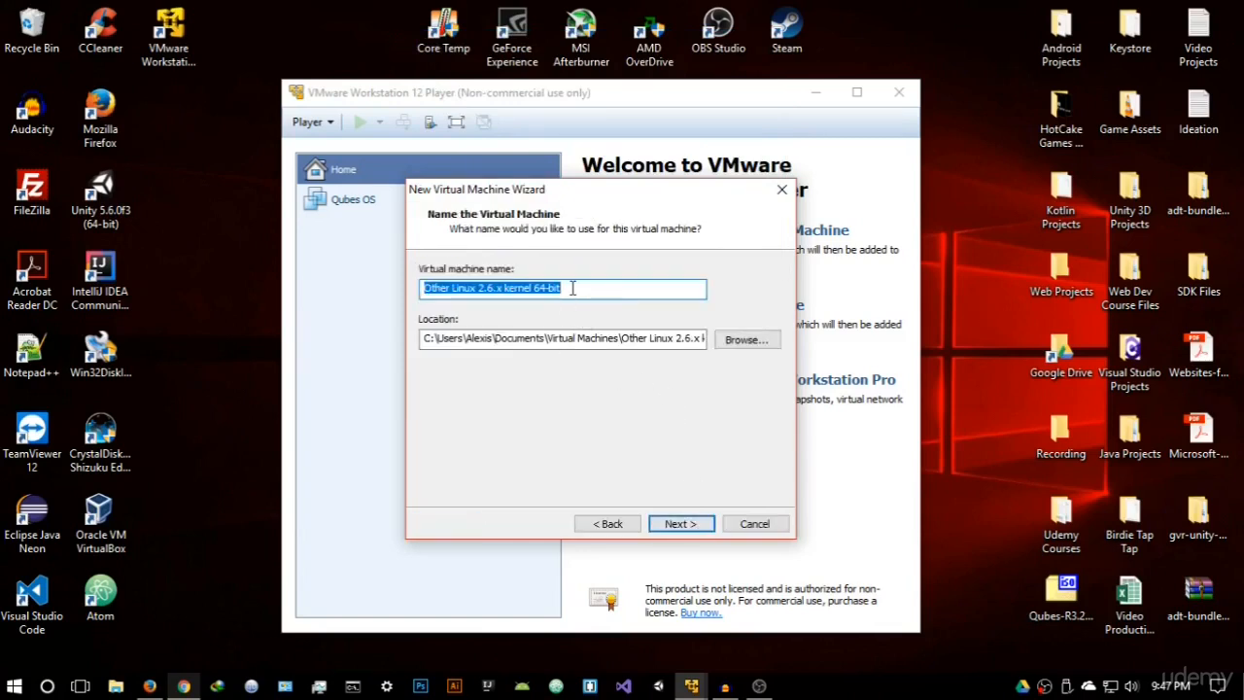
{"action": "key", "text": "BackSpace"}
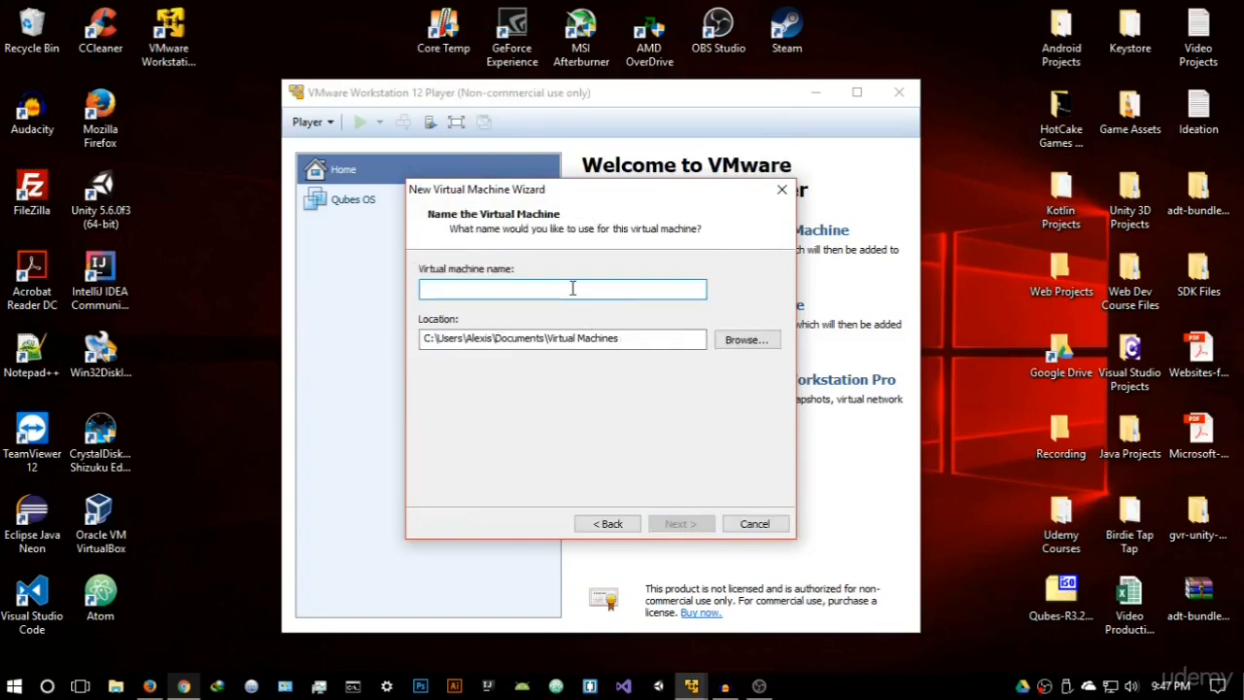
{"action": "type", "text": "Tails"}
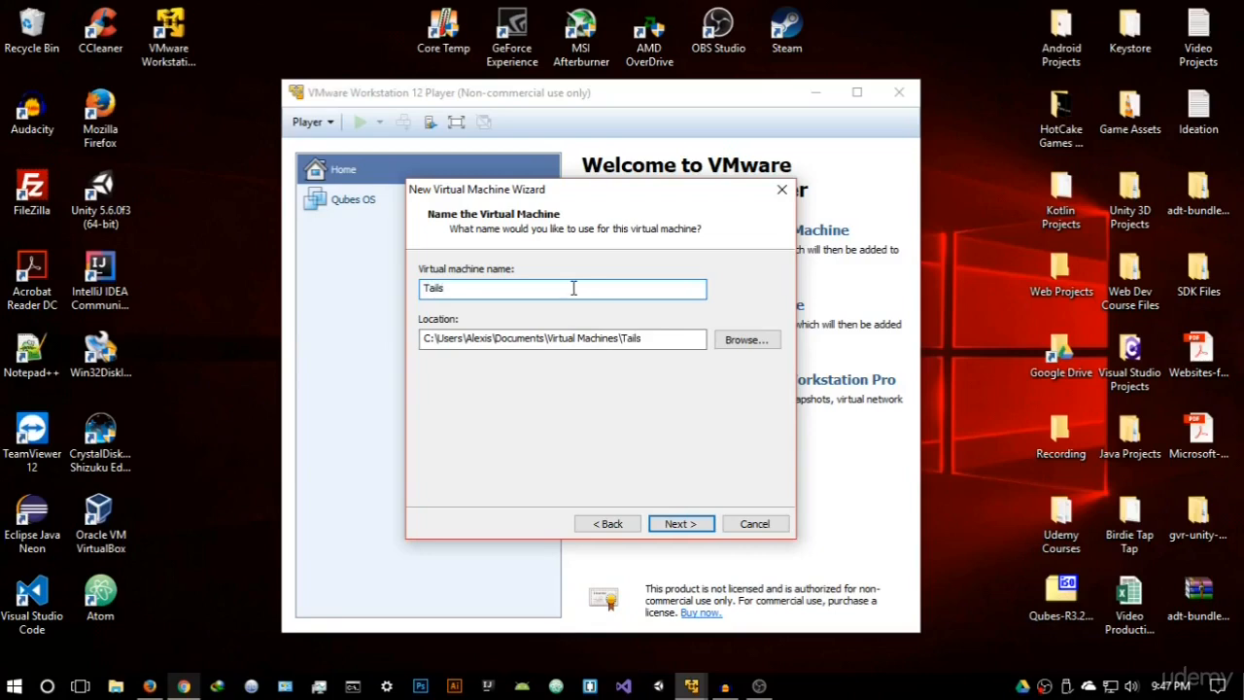
Step: Store the virtual machine in a new folder named Tails inside the Virtual OS folder on drive D
{"action": "left_click", "coordinate": [745, 344]}
{"action": "scroll", "coordinate": [712, 351], "scroll_direction": "down", "scroll_amount": 4}
{"action": "scroll", "coordinate": [544, 355], "scroll_direction": "up", "scroll_amount": 2}
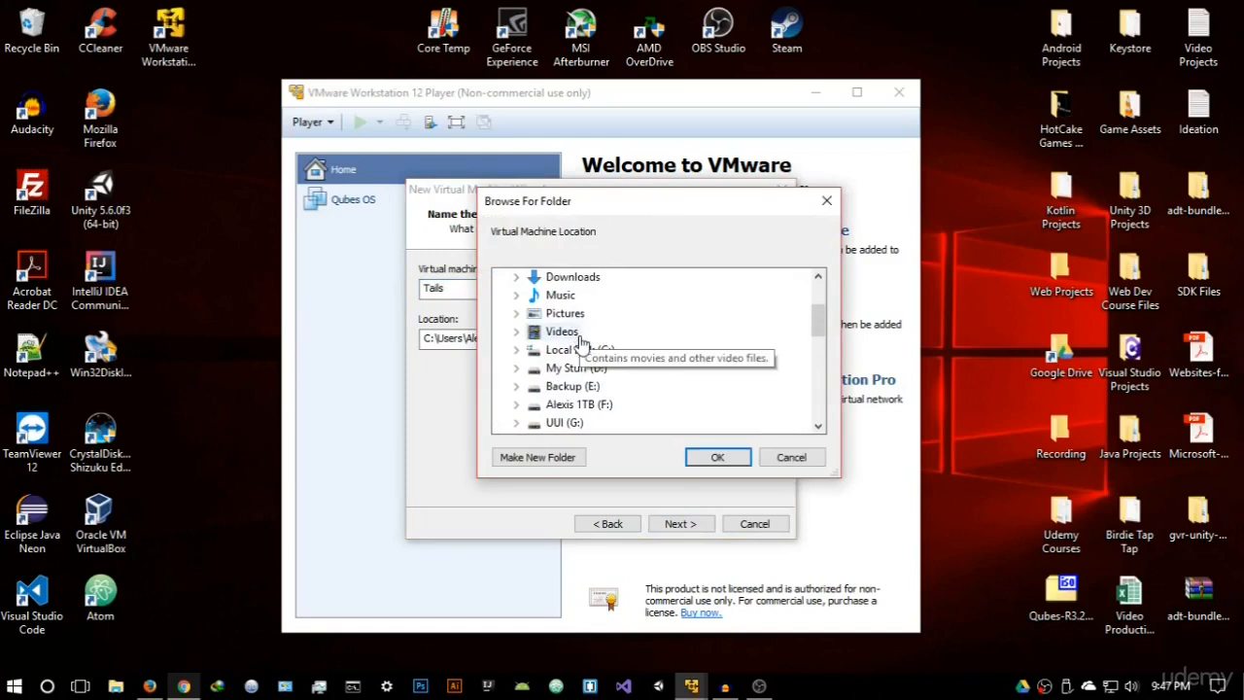
{"action": "double_click", "coordinate": [576, 370]}
{"action": "scroll", "coordinate": [612, 363], "scroll_direction": "down", "scroll_amount": 2}
{"action": "left_click", "coordinate": [587, 313]}
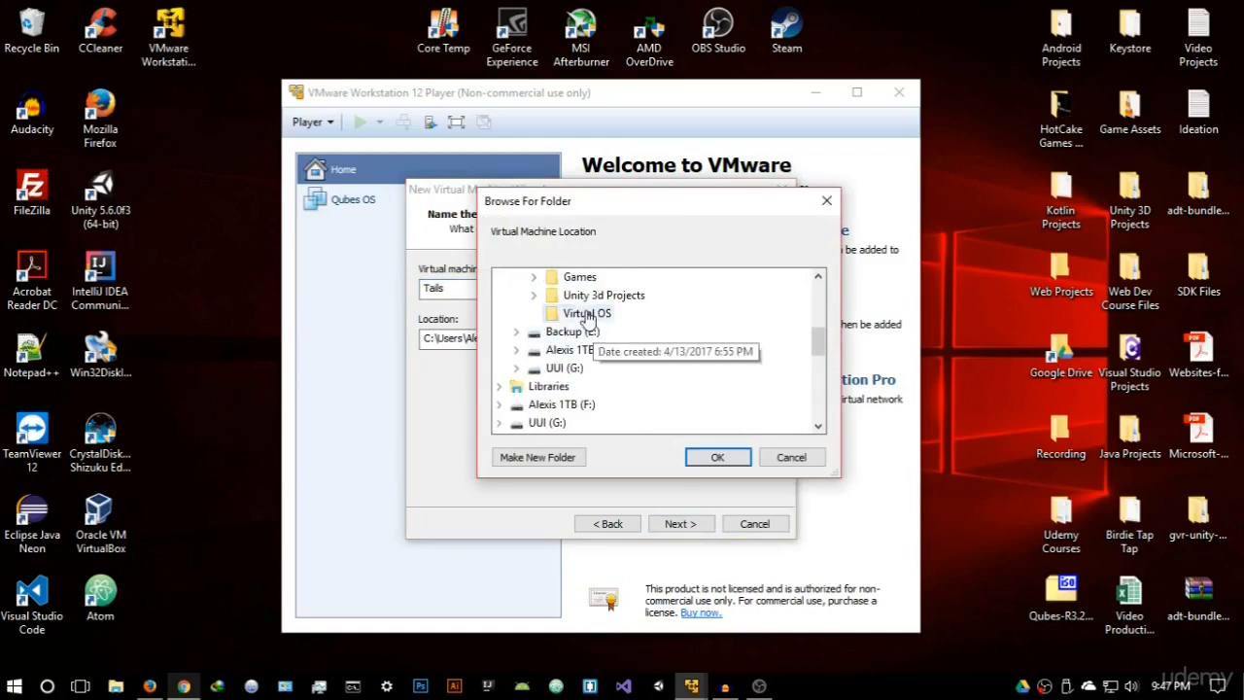
{"action": "left_click", "coordinate": [573, 460]}
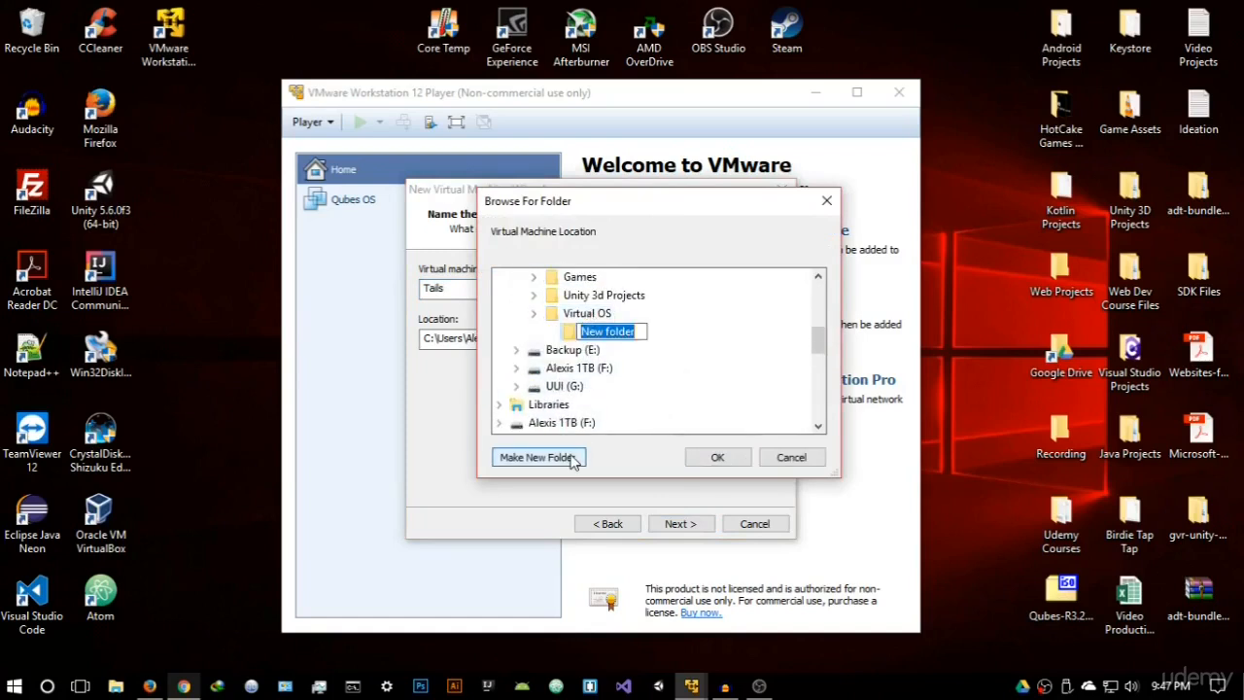
{"action": "key", "text": "BackSpace"}
{"action": "type", "text": "Tails"}
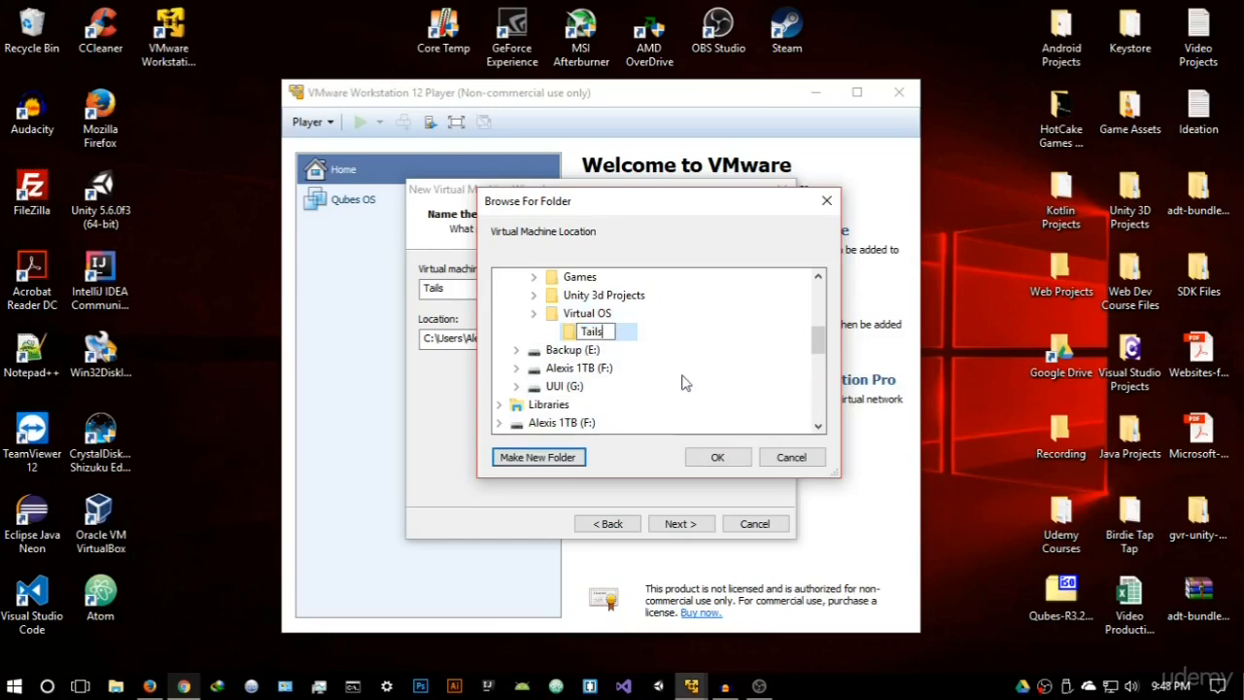
{"action": "left_click", "coordinate": [628, 338]}
{"action": "left_click", "coordinate": [717, 459]}
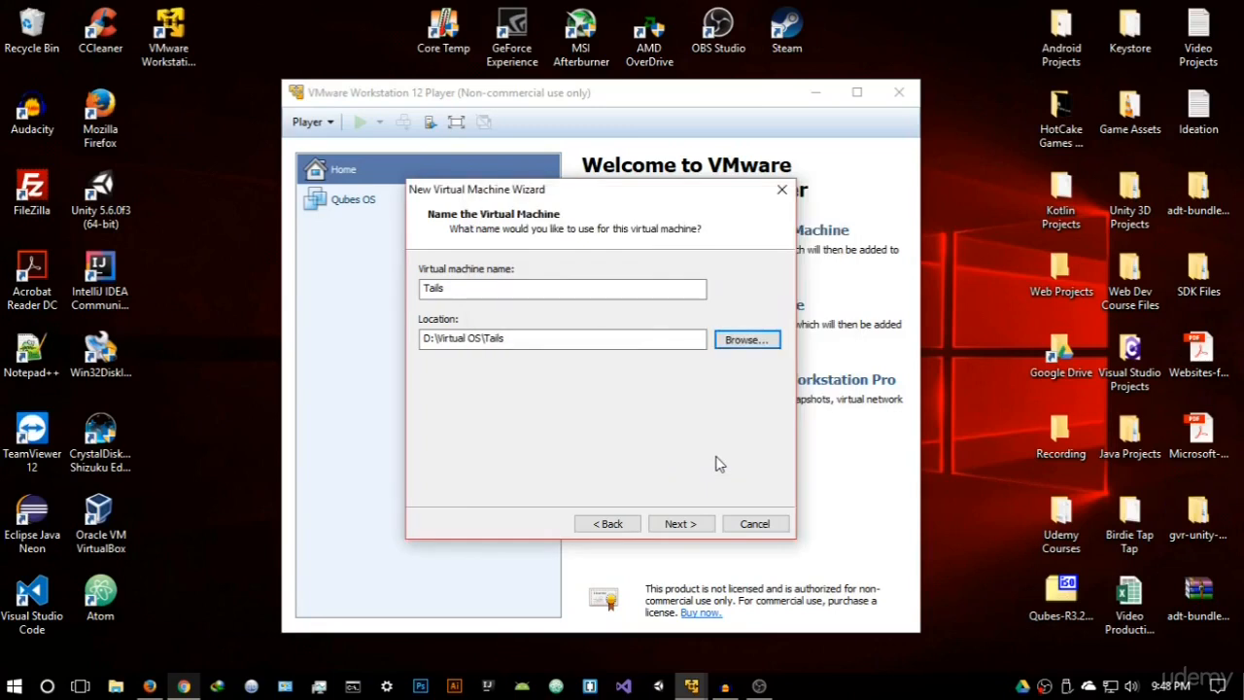
{"action": "left_click", "coordinate": [708, 529]}
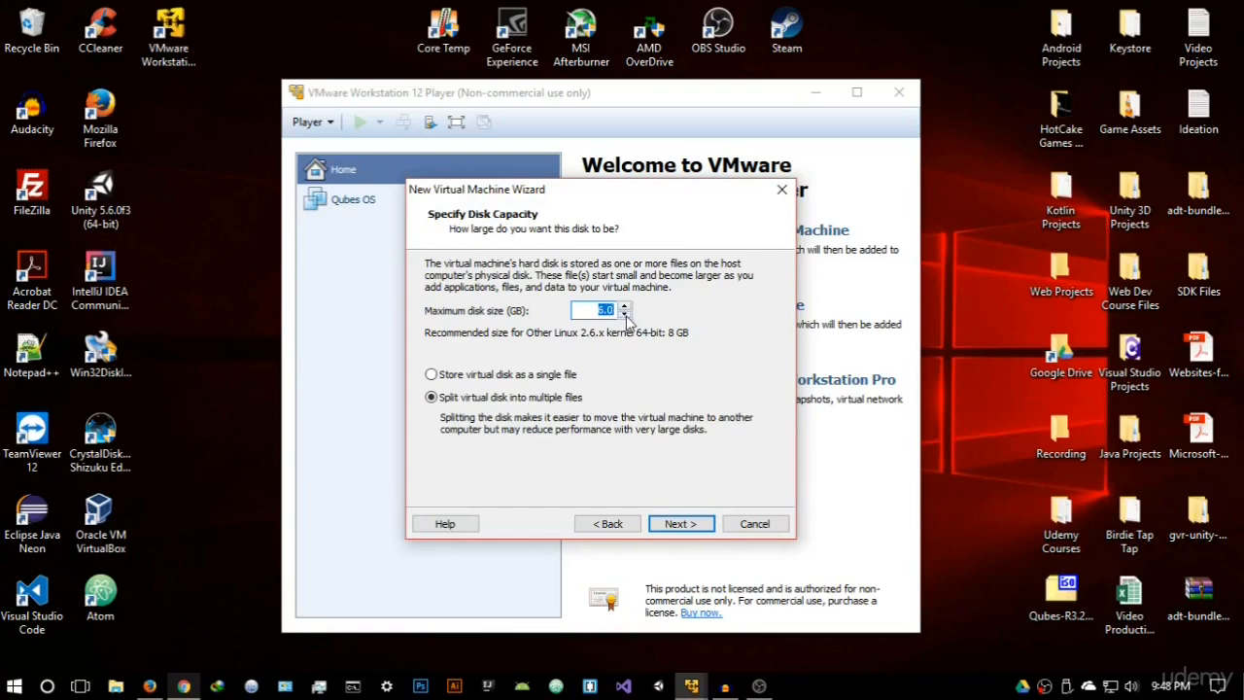
Step: Set the maximum disk size to 2 GB and store the virtual disk as a single file
{"action": "left_click", "coordinate": [625, 314]}
{"action": "left_click", "coordinate": [625, 314]}
{"action": "left_click", "coordinate": [625, 314]}
{"action": "left_click", "coordinate": [625, 314]}
{"action": "left_click", "coordinate": [447, 377]}
{"action": "left_click", "coordinate": [694, 526]}
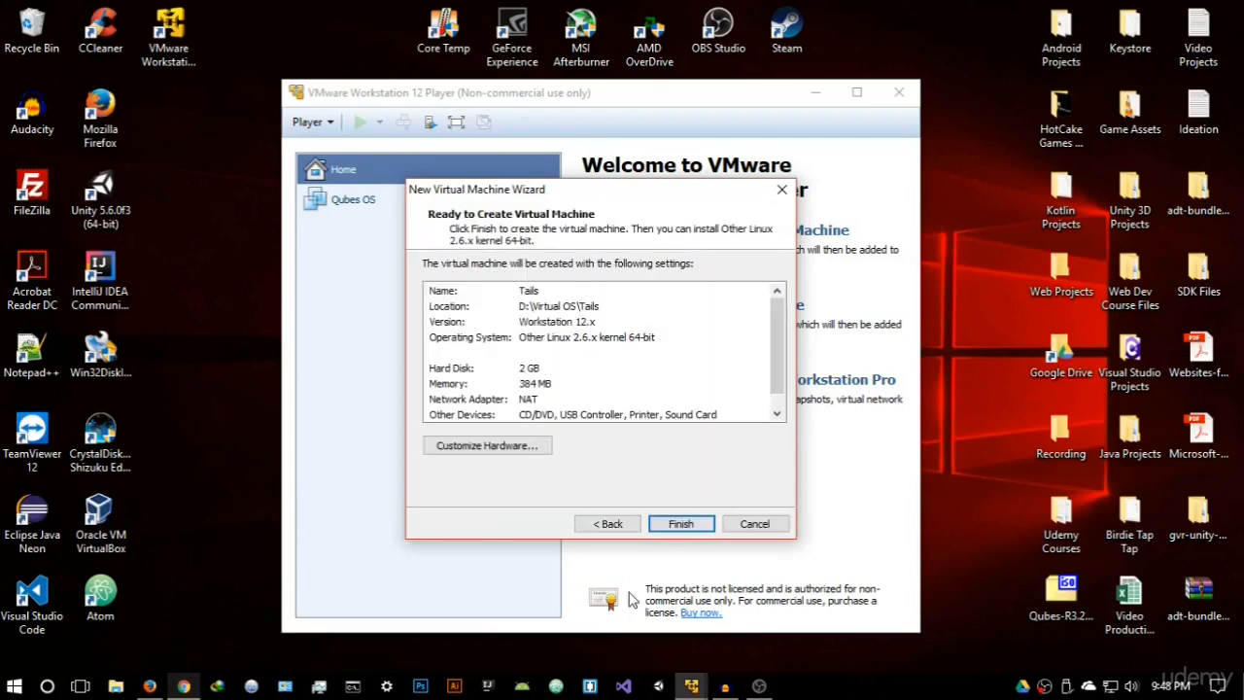
Step: Customize the hardware to 2048 MB of memory and 2 processor cores, and finish creating the virtual machine
{"action": "left_click", "coordinate": [542, 445]}
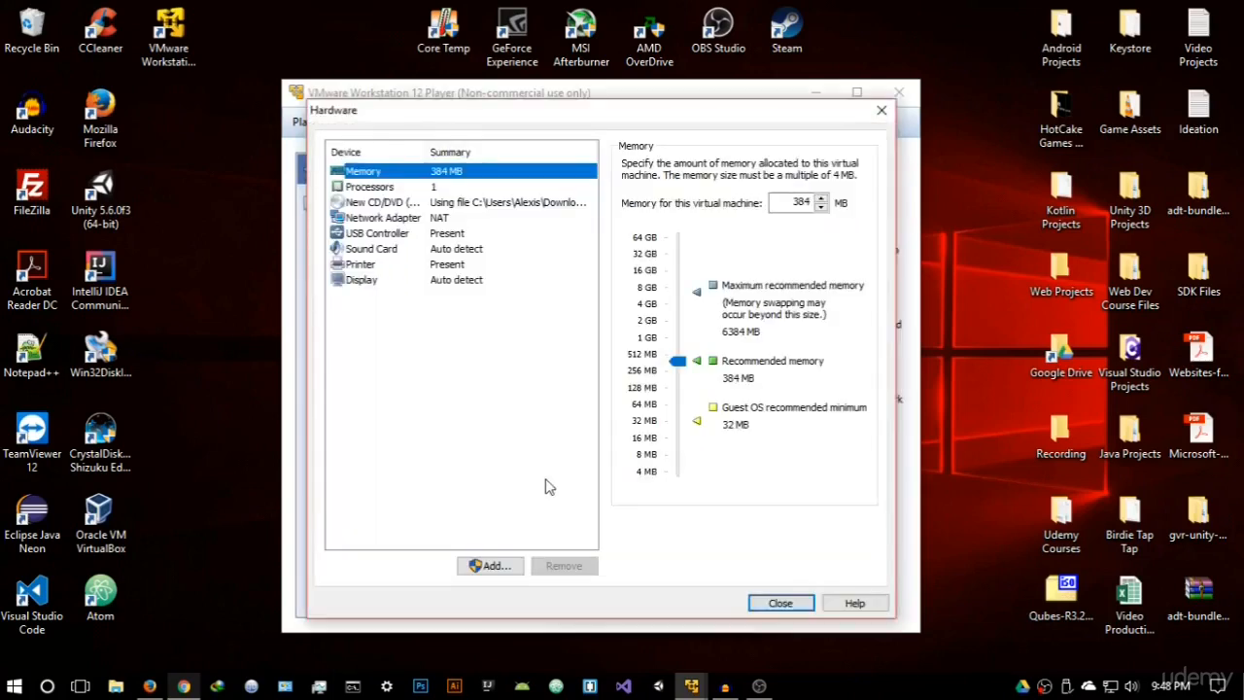
{"action": "left_click_drag", "start_coordinate": [677, 362], "coordinate": [680, 328]}
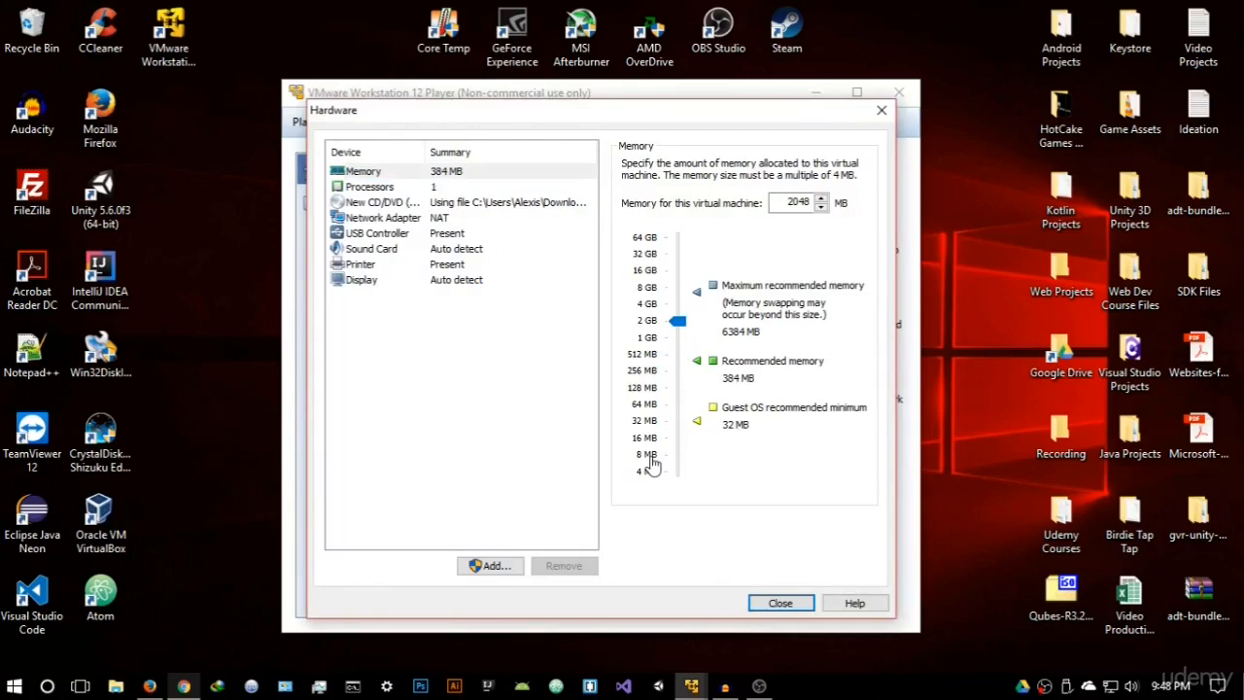
{"action": "left_click", "coordinate": [491, 188]}
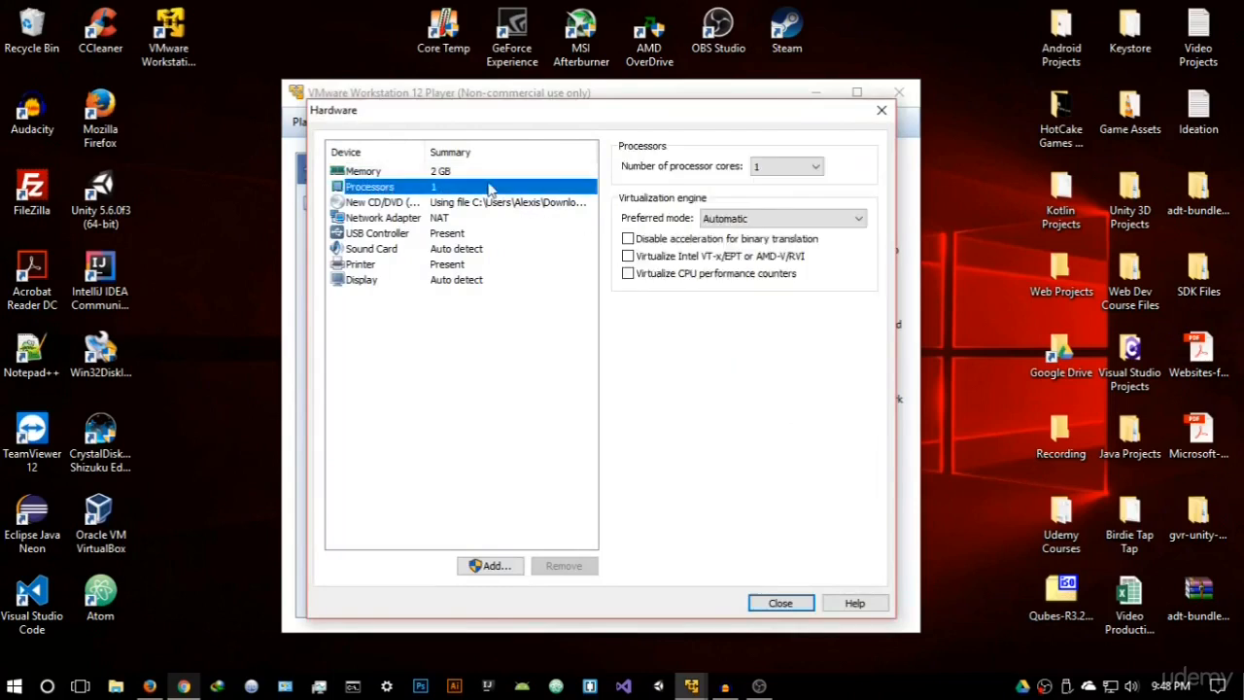
{"action": "left_click", "coordinate": [811, 167]}
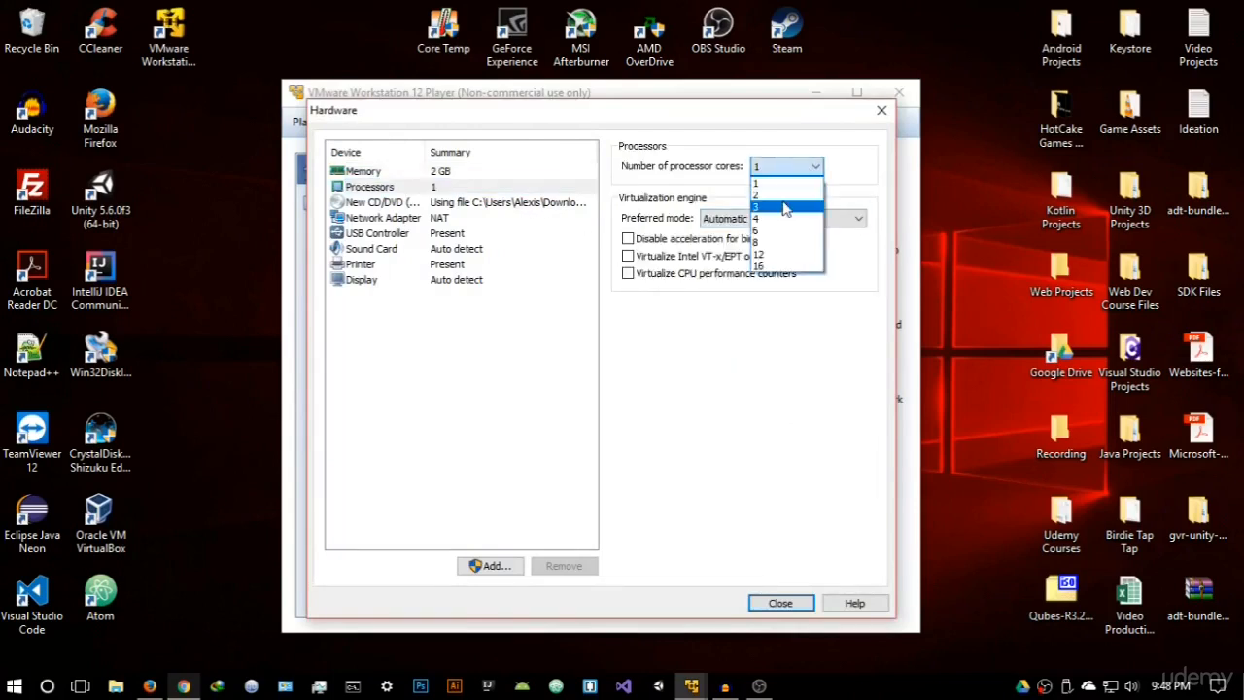
{"action": "left_click", "coordinate": [781, 195]}
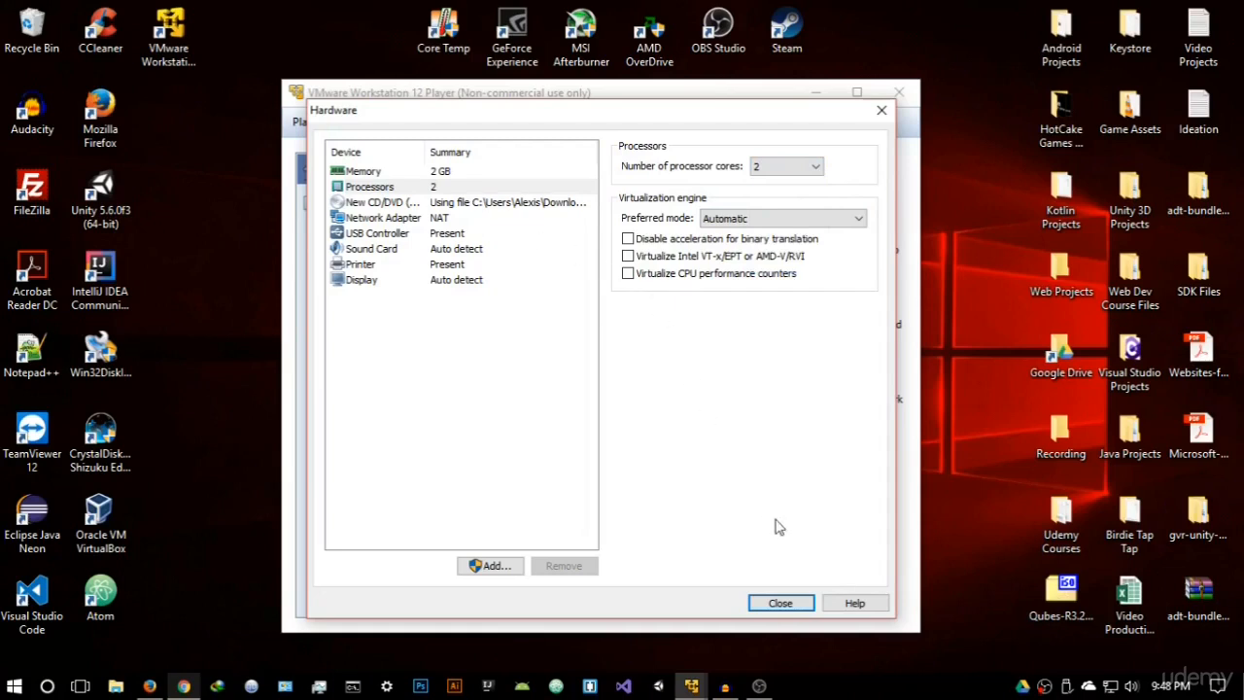
{"action": "left_click", "coordinate": [783, 603]}
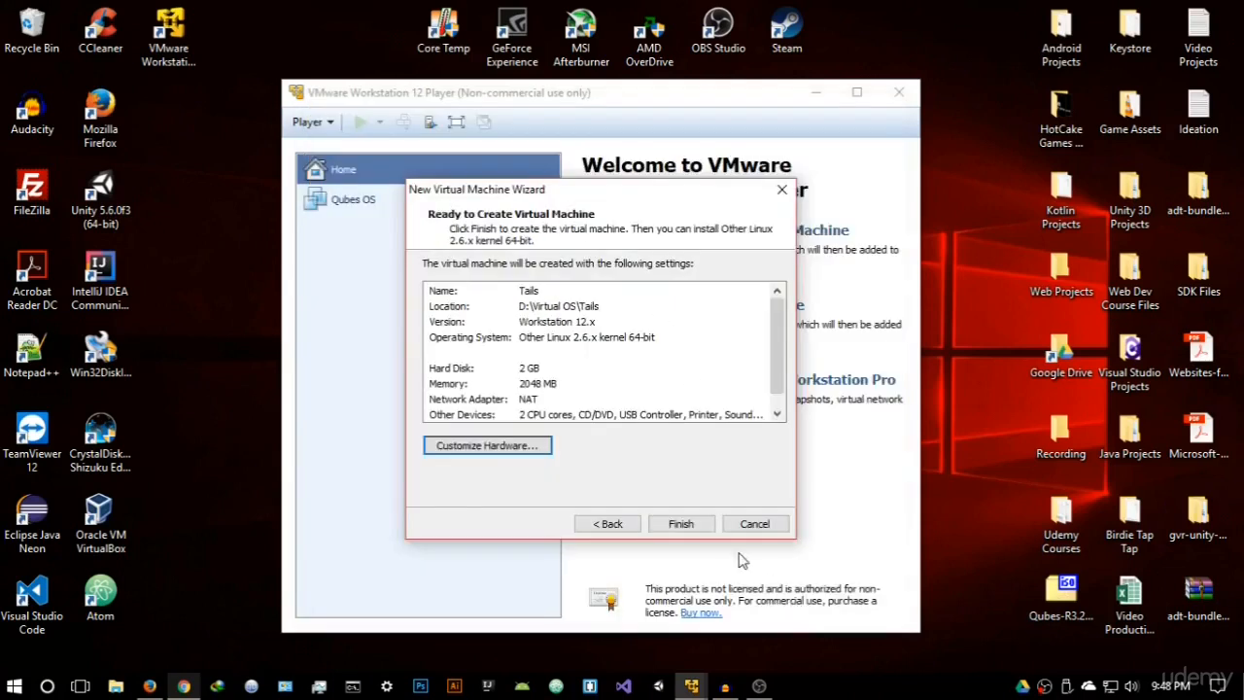
{"action": "left_click", "coordinate": [681, 526]}
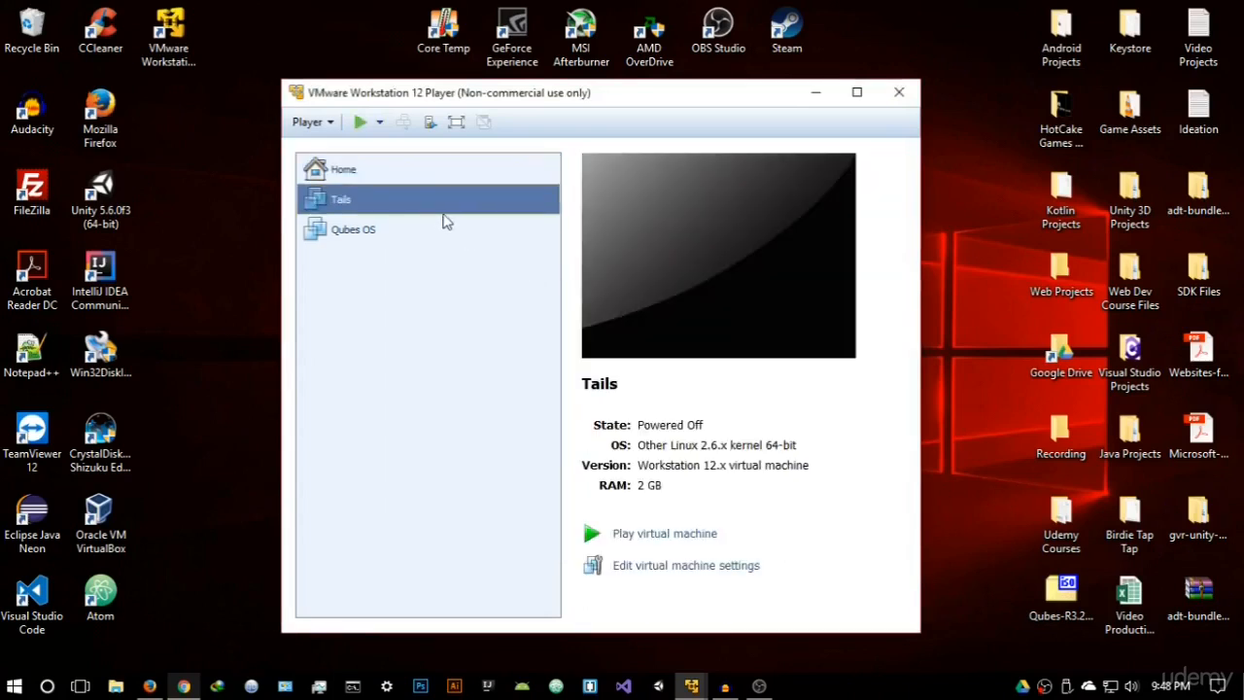
Step: Start the Tails virtual machine, boot the regular Tails entry, and maximize the virtual machine window
{"action": "left_click", "coordinate": [359, 122]}
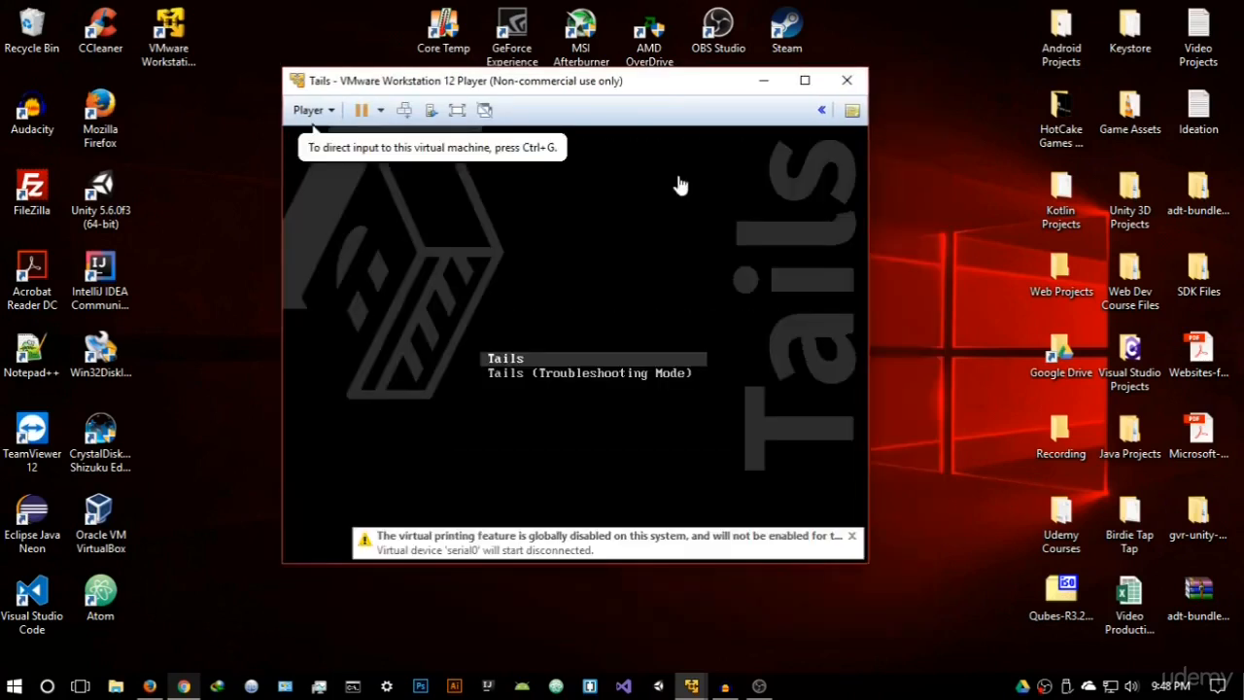
{"action": "left_click", "coordinate": [674, 239]}
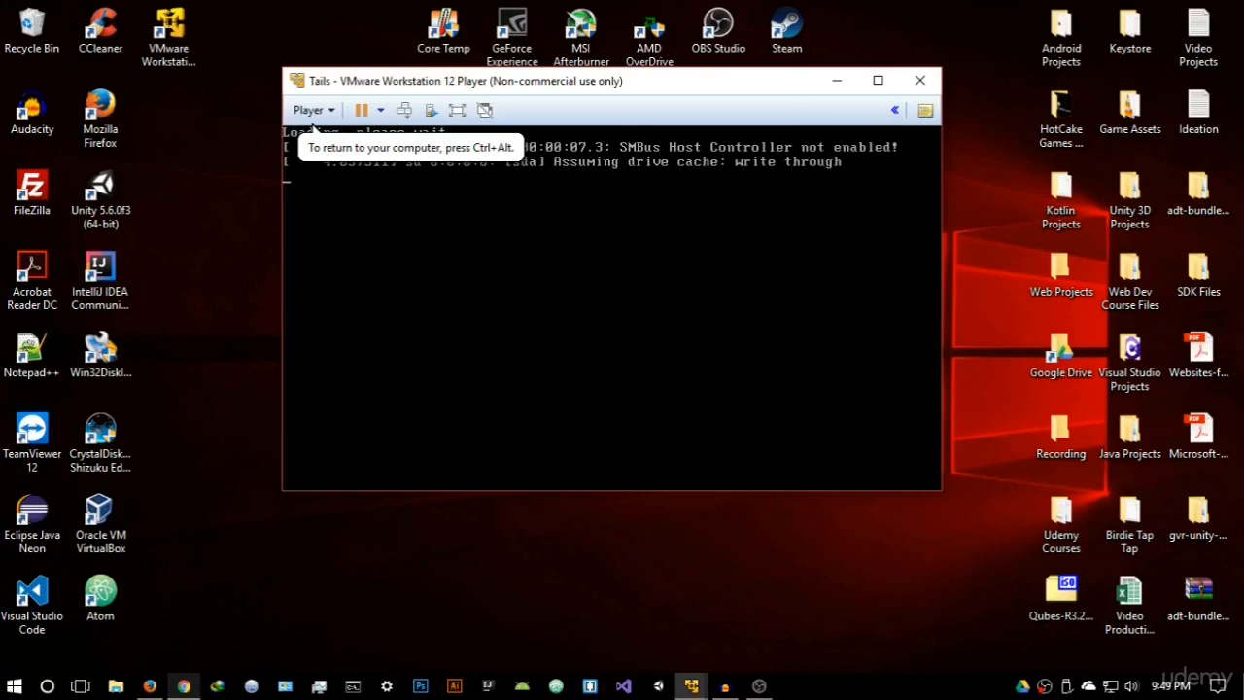
{"action": "left_click", "coordinate": [877, 79]}
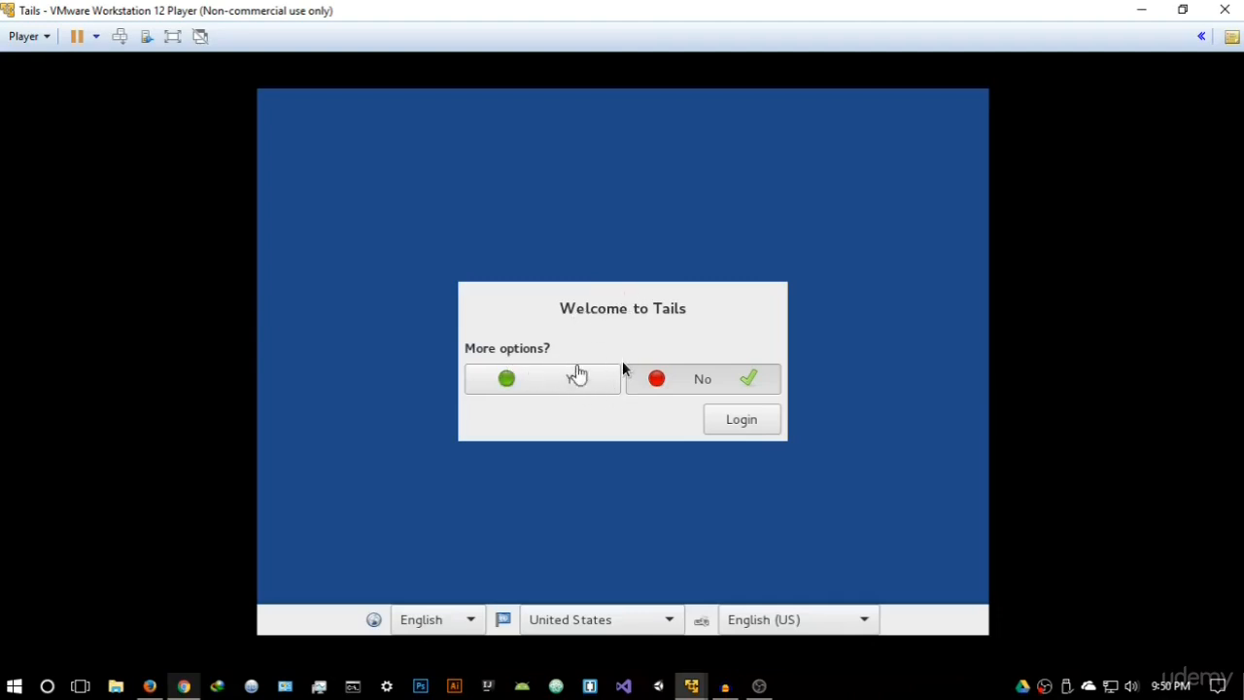
Step: Open the additional startup options, keep MAC address spoofing and the direct Tor connection with no administration password, and log in to Tails
{"action": "left_click", "coordinate": [535, 383]}
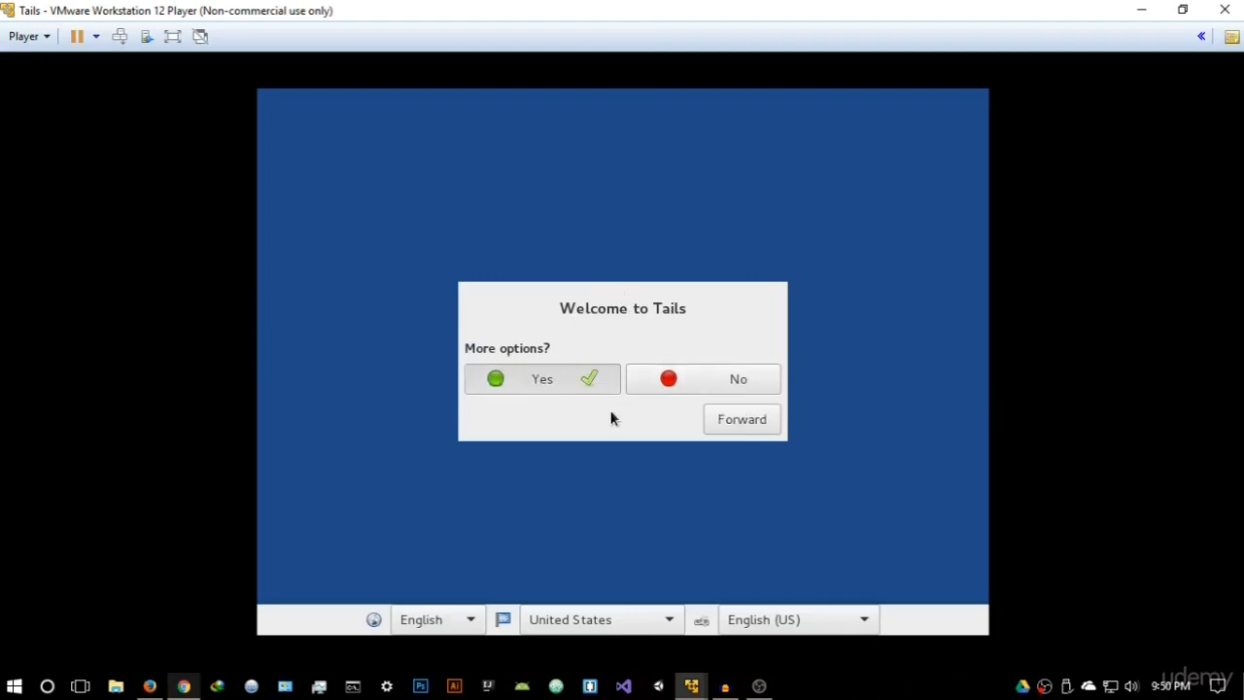
{"action": "left_click", "coordinate": [742, 419]}
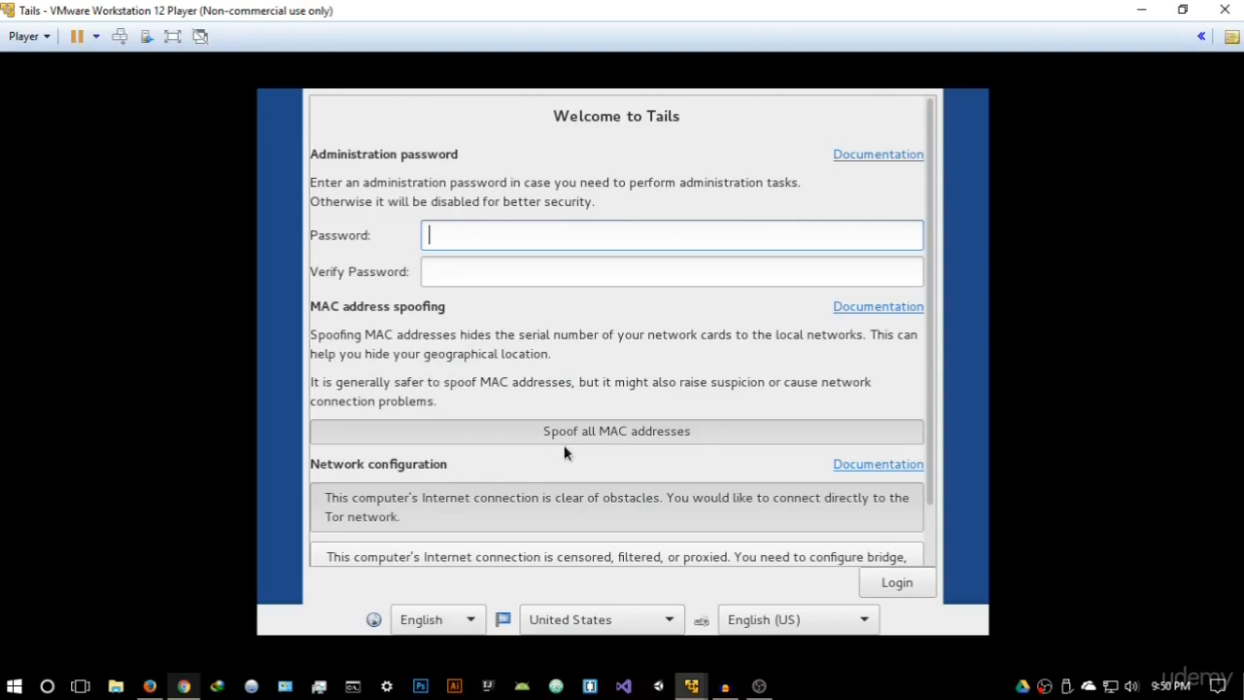
{"action": "left_click", "coordinate": [612, 437]}
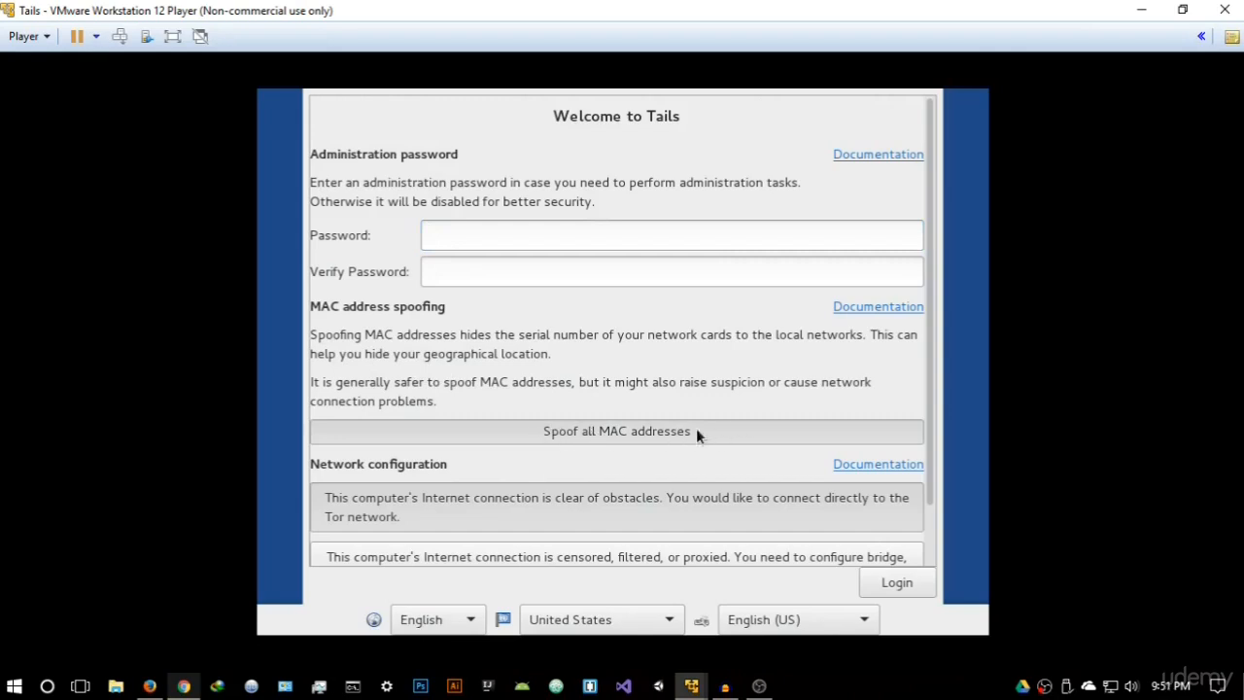
{"action": "scroll", "coordinate": [616, 431], "scroll_direction": "down", "scroll_amount": 1}
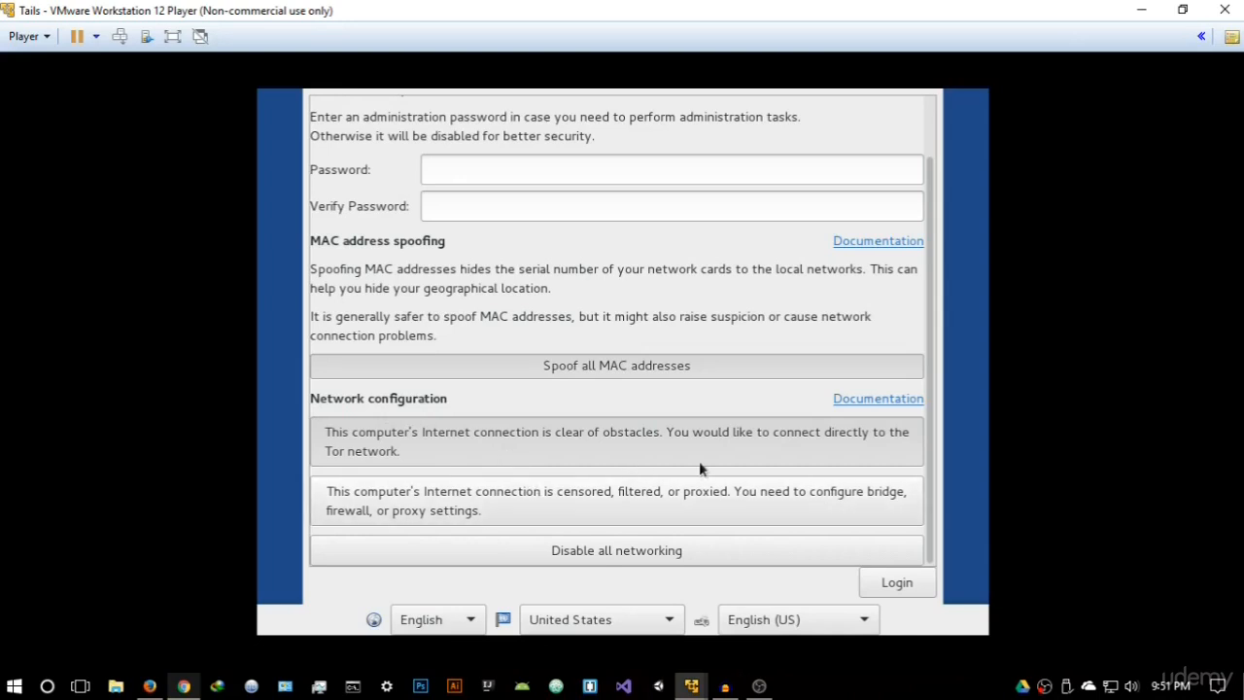
{"action": "scroll", "coordinate": [601, 368], "scroll_direction": "up", "scroll_amount": 2}
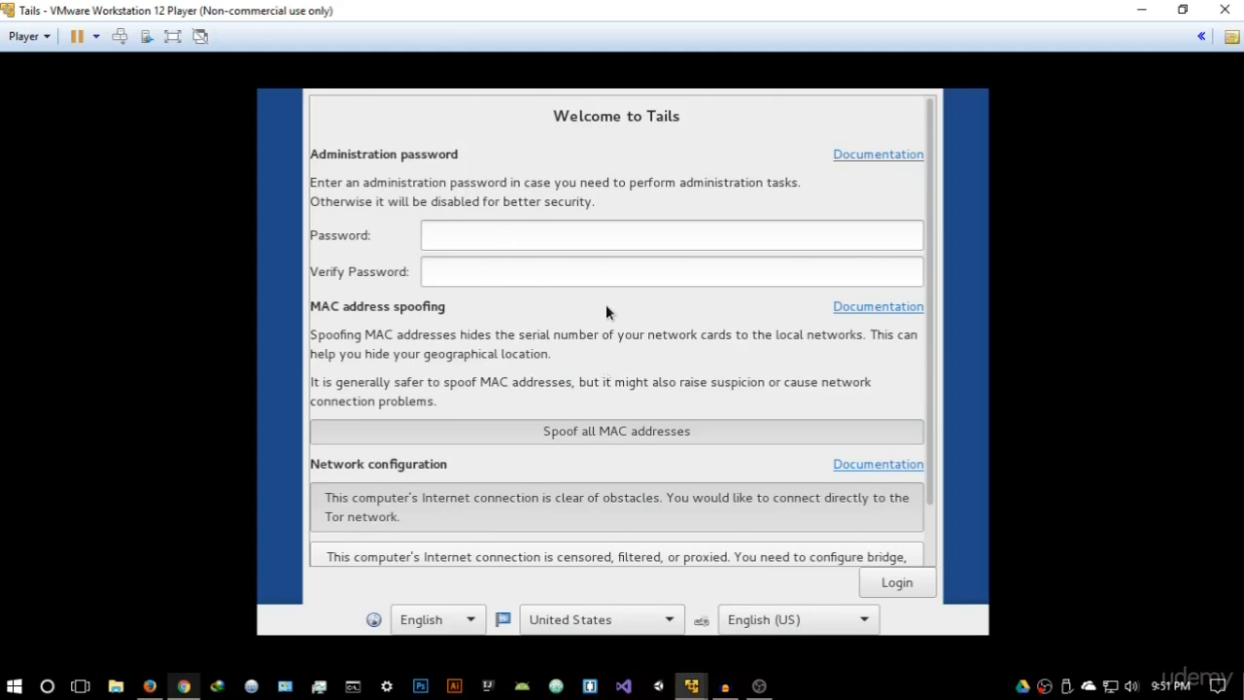
{"action": "scroll", "coordinate": [632, 331], "scroll_direction": "down", "scroll_amount": 2}
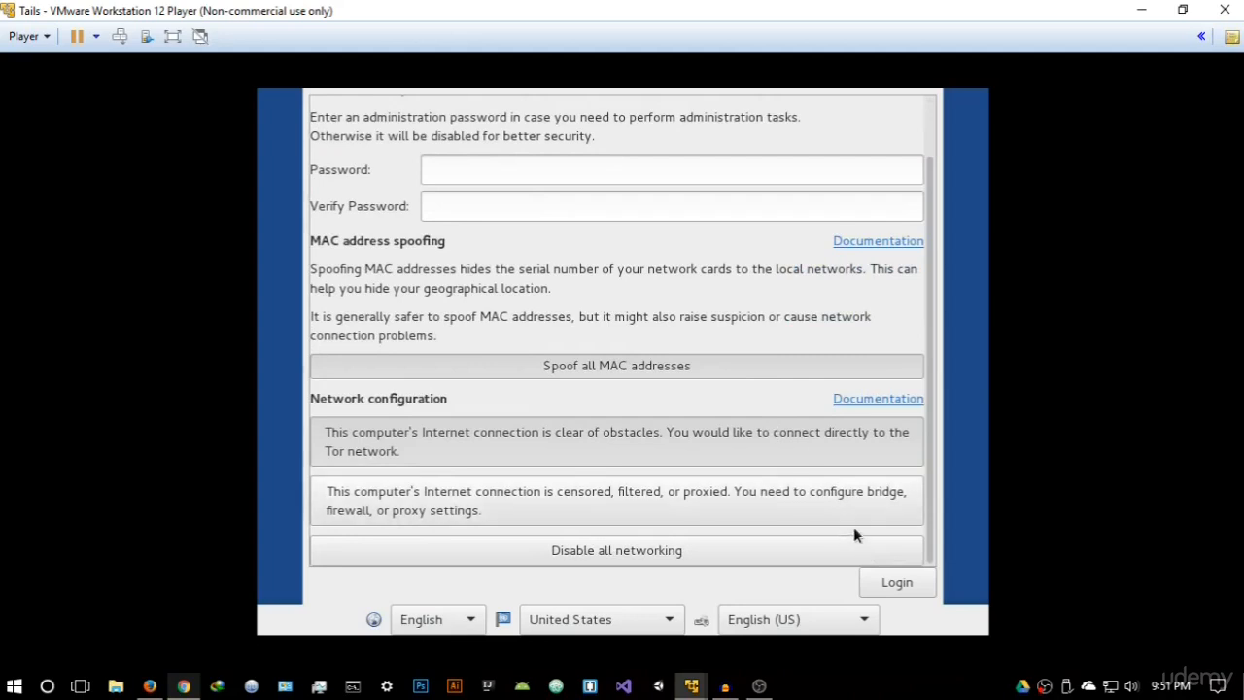
{"action": "left_click", "coordinate": [896, 586]}
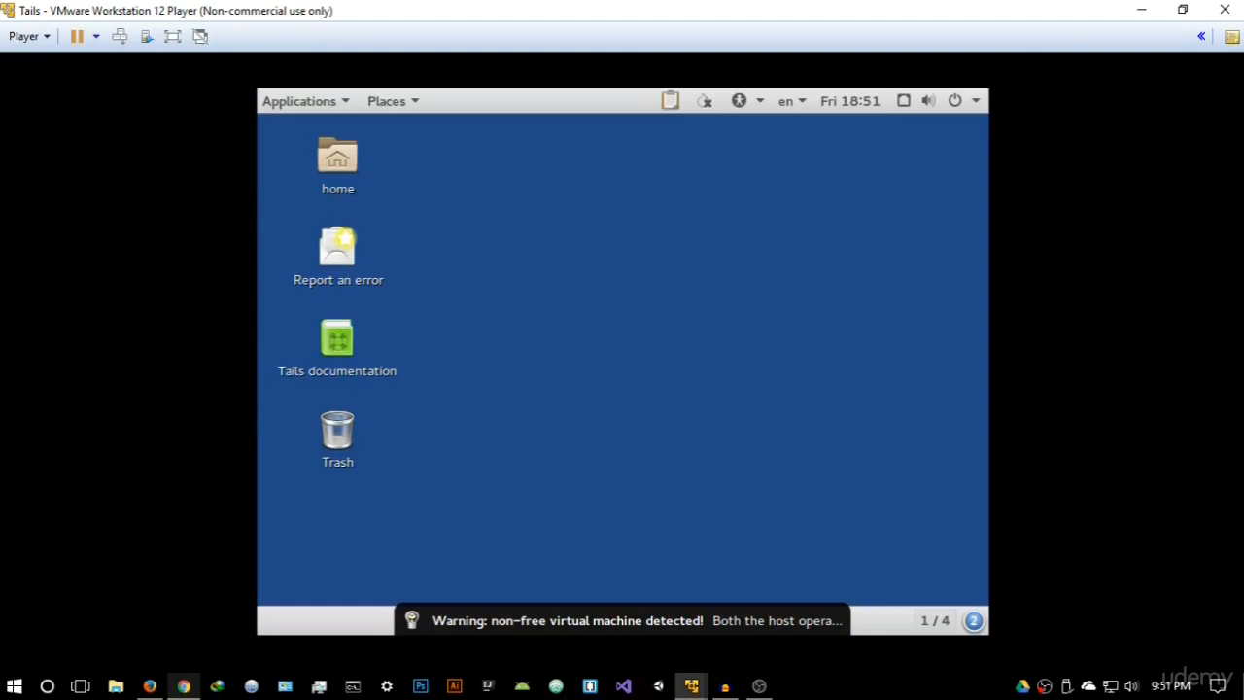
{"action": "left_click", "coordinate": [422, 133]}
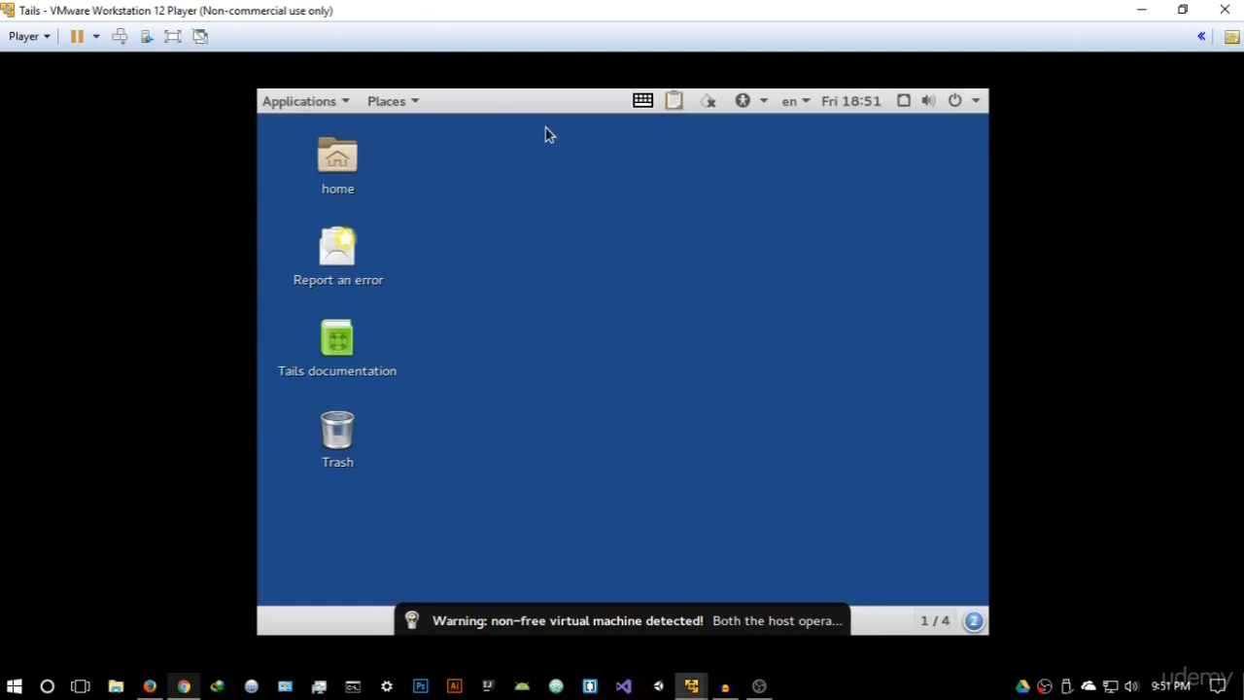